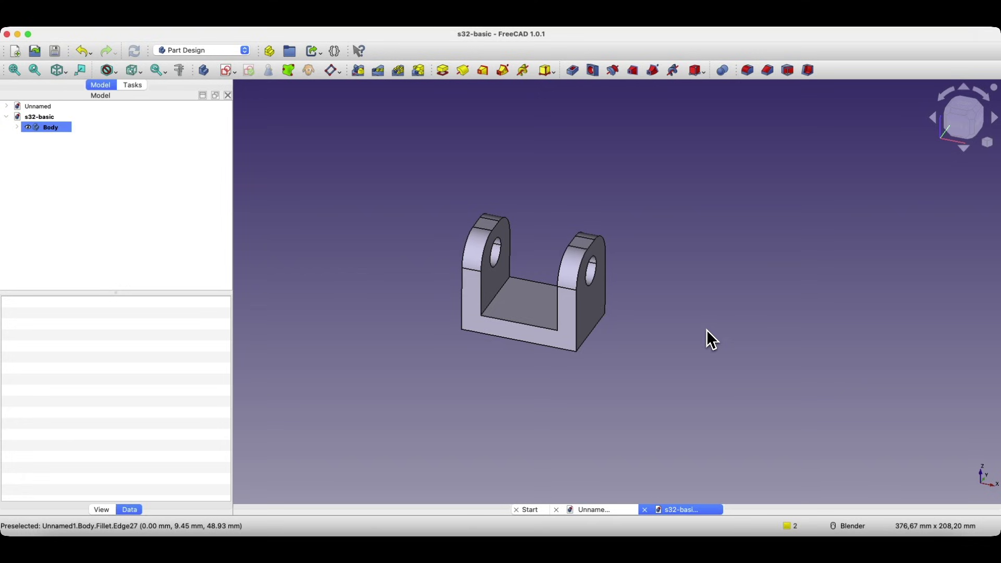
Step: Show the dimensioned bracket reference drawing in the Unnamed document
{"action": "left_click", "coordinate": [595, 510]}
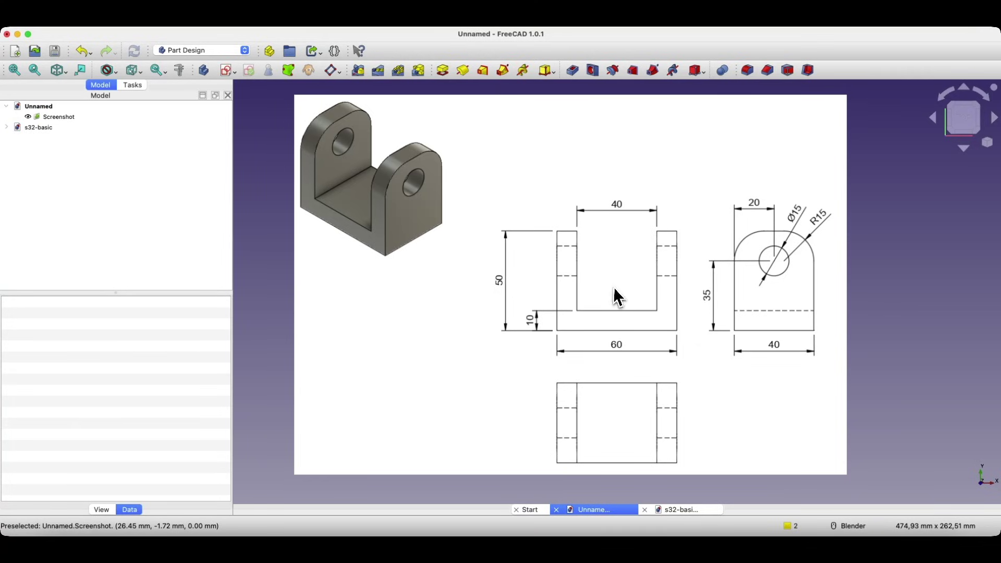
Step: Switch to the Start page with its new-file options and recent files
{"action": "left_click", "coordinate": [528, 510]}
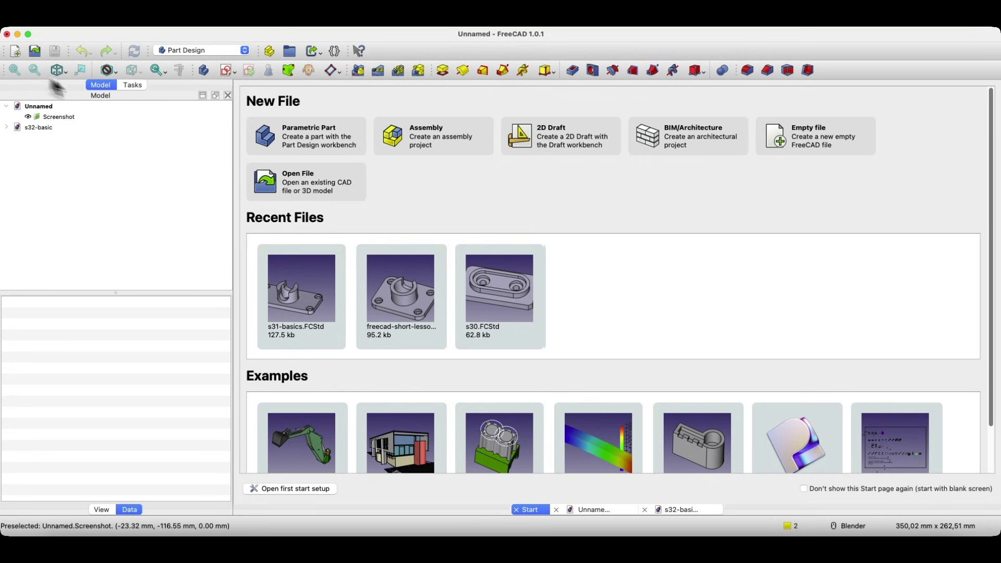
Step: Create a Parametric Part document Unnamed1, recheck the drawing, and begin a sketch in its Body
{"action": "left_click", "coordinate": [322, 138]}
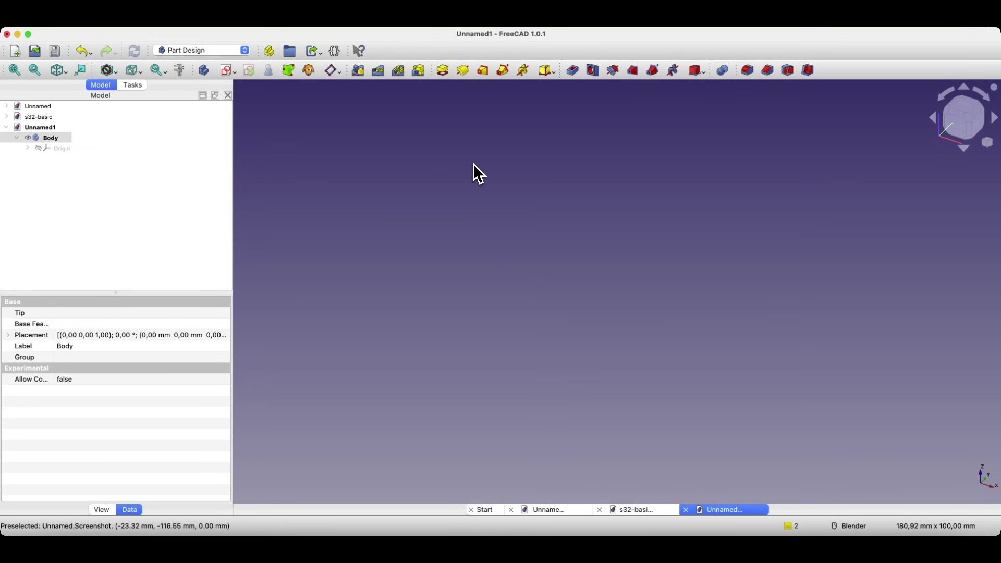
{"action": "left_click", "coordinate": [554, 510]}
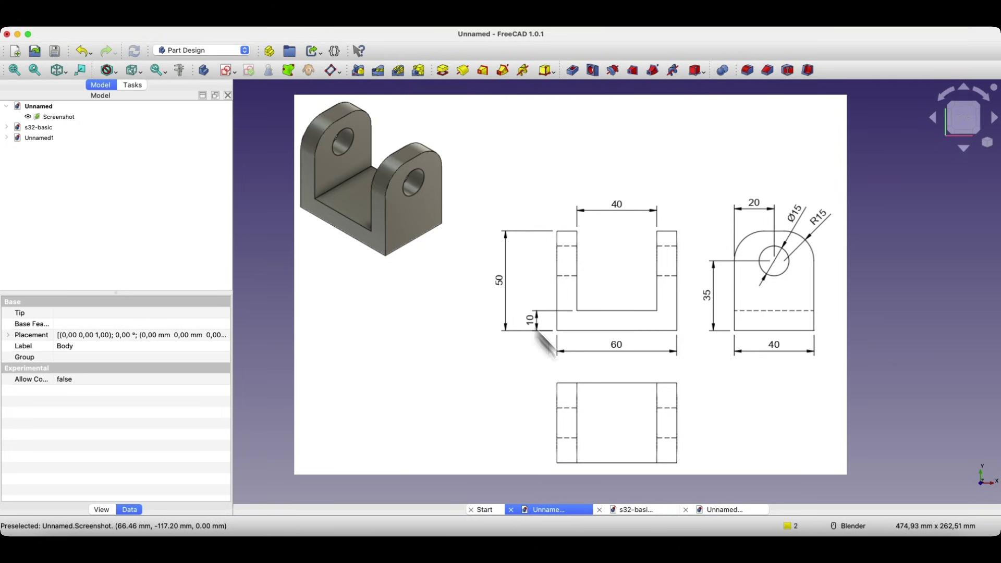
{"action": "left_click", "coordinate": [721, 508]}
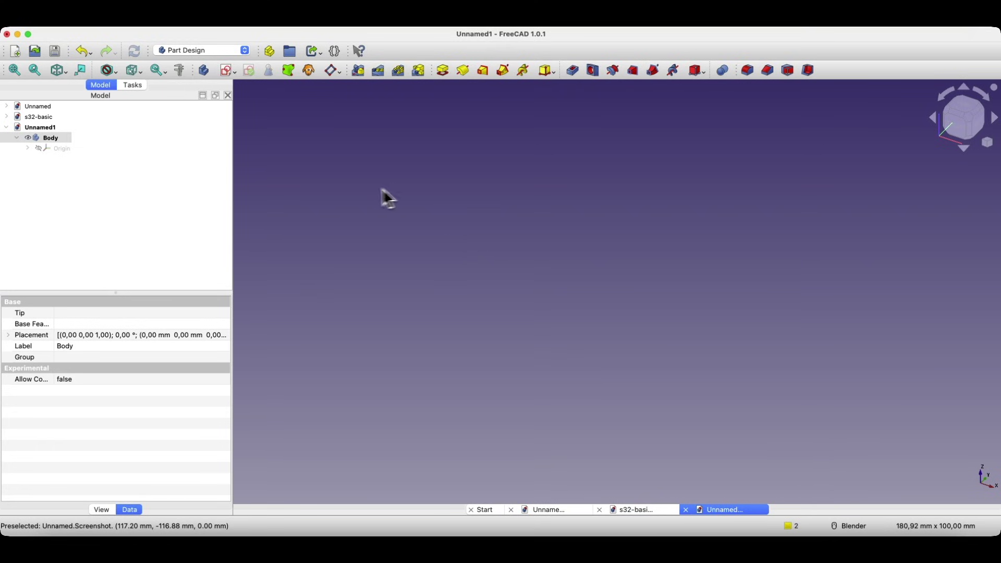
{"action": "left_click", "coordinate": [226, 74]}
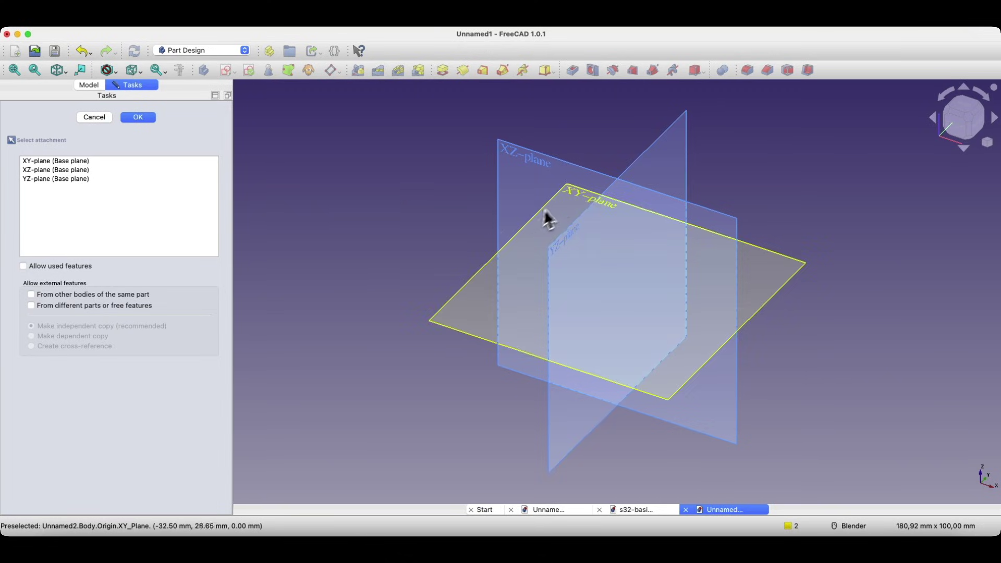
Step: Attach the new sketch to the Body's XY plane
{"action": "left_click", "coordinate": [577, 197]}
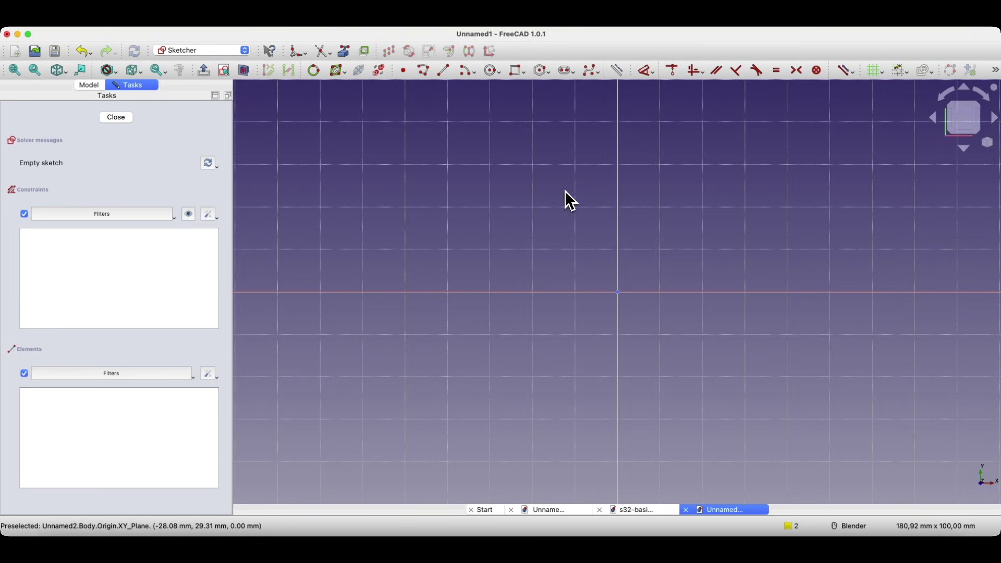
Step: Draw a 60 × 40 mm rectangle with its corner at the origin, then close the sketch
{"action": "left_click", "coordinate": [516, 77]}
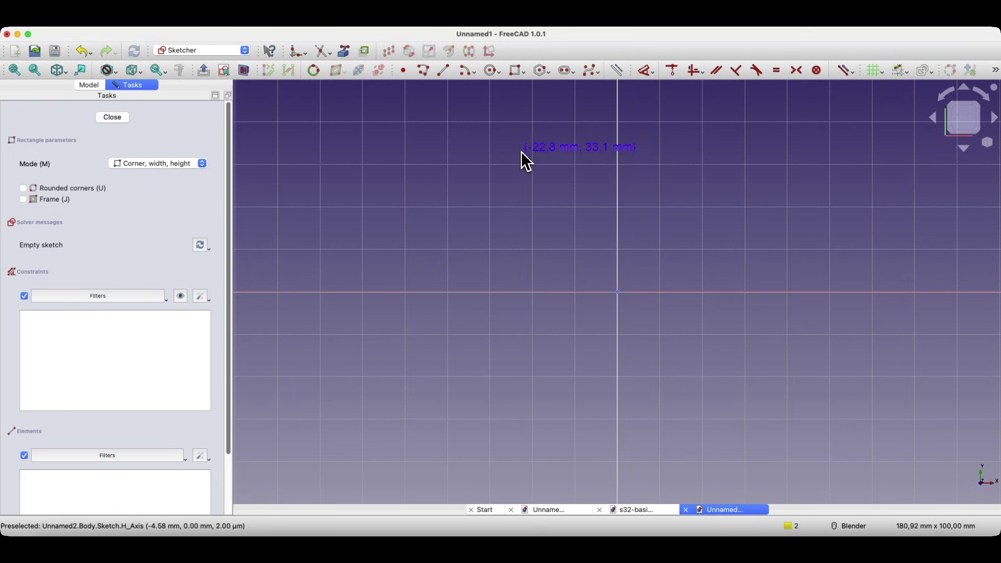
{"action": "left_click", "coordinate": [619, 293]}
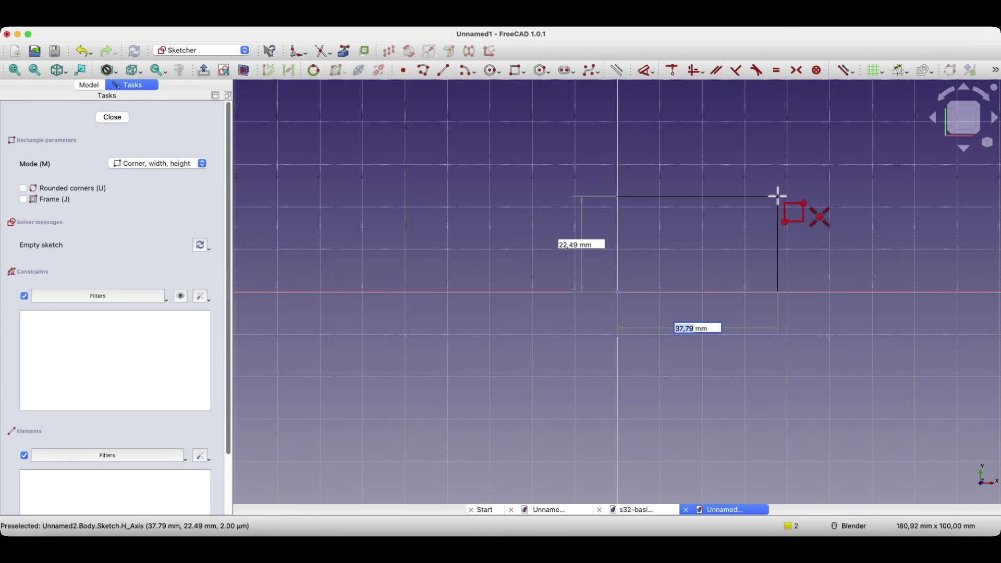
{"action": "type", "text": "60"}
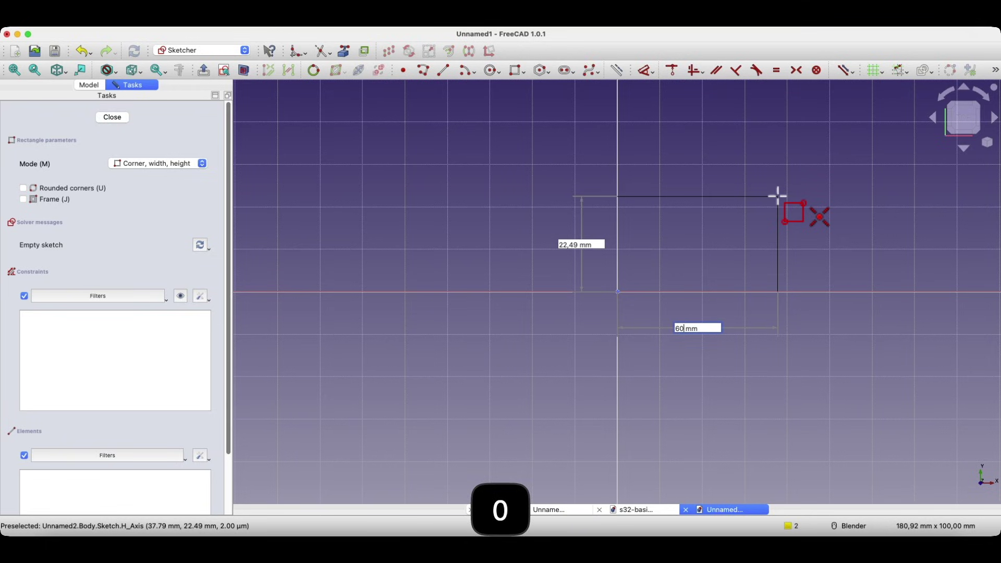
{"action": "key", "text": "Tab"}
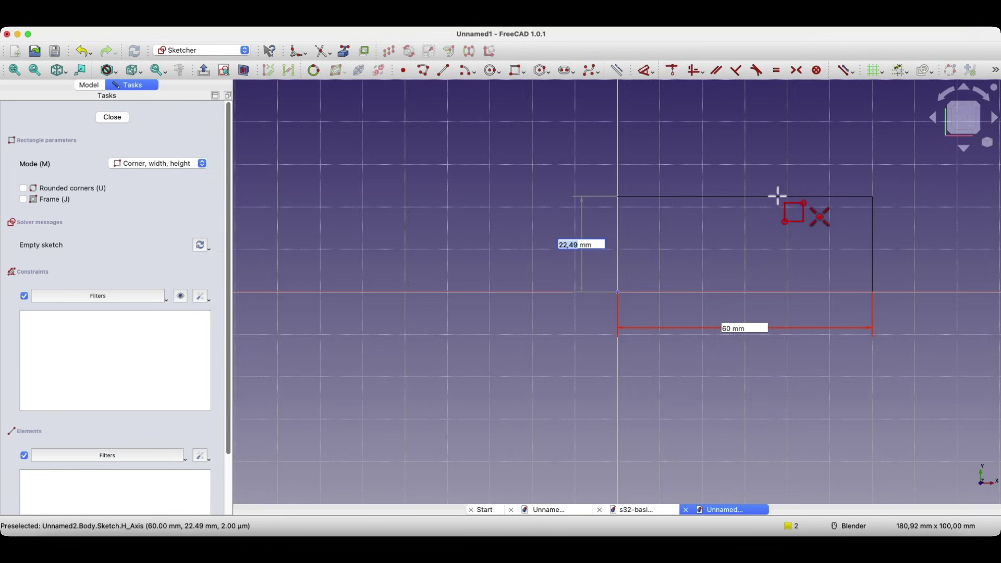
{"action": "type", "text": "40"}
{"action": "key", "text": "Return"}
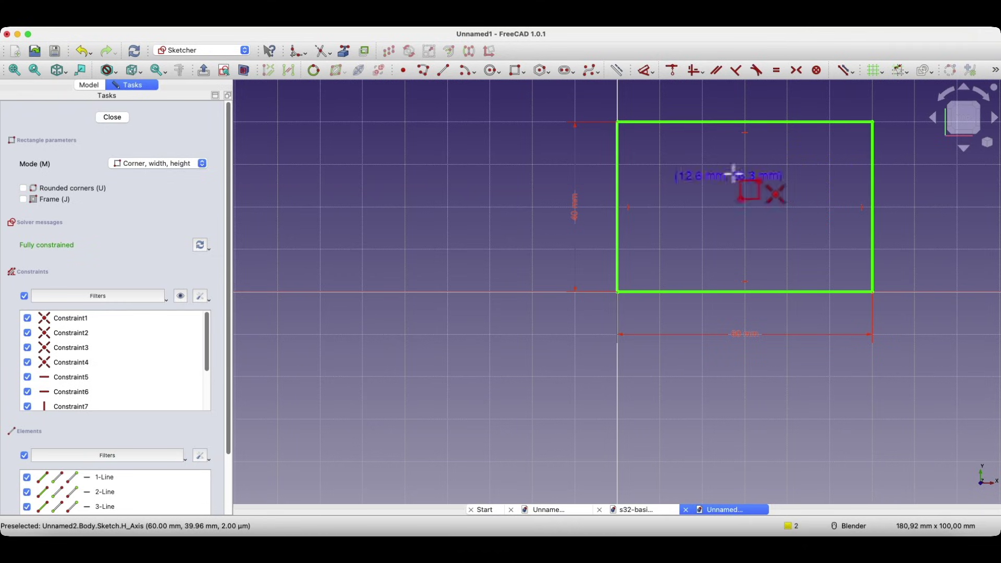
{"action": "left_click", "coordinate": [120, 120]}
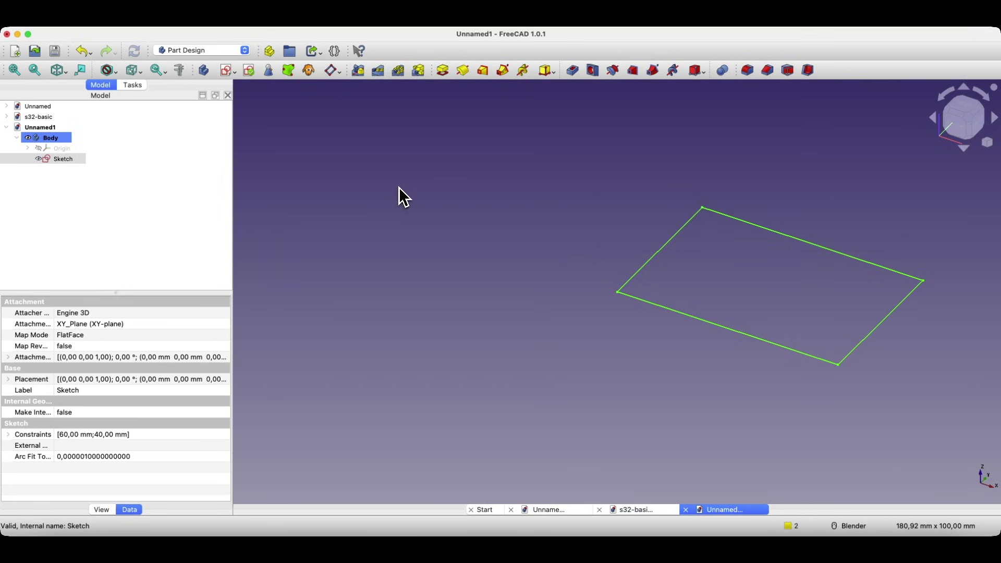
Step: Pad the rectangle sketch 50 mm tall, then view the reference drawing again
{"action": "left_click", "coordinate": [443, 76]}
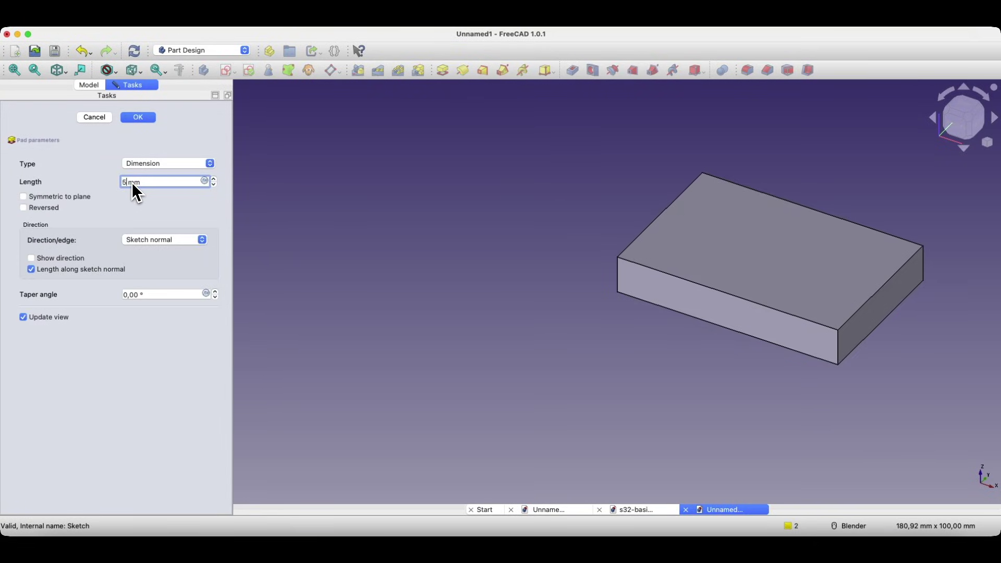
{"action": "key", "text": "Return"}
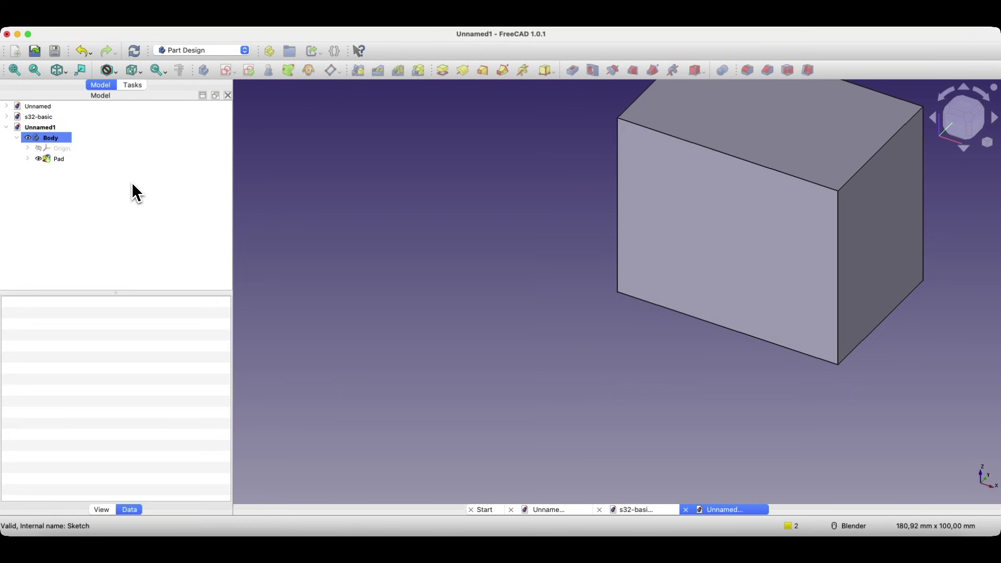
{"action": "scroll", "coordinate": [367, 193], "scroll_direction": "down", "scroll_amount": 3}
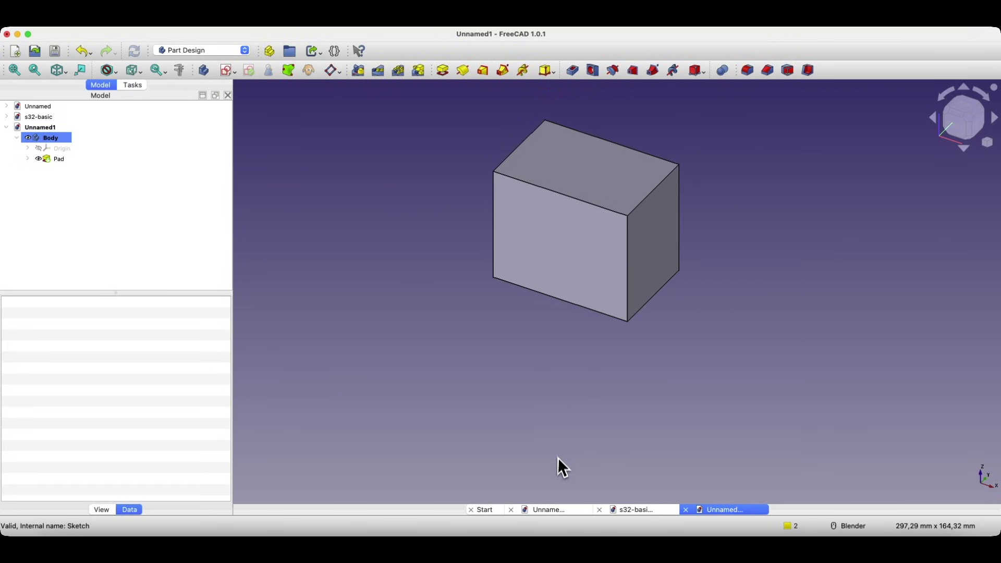
{"action": "left_click", "coordinate": [559, 510]}
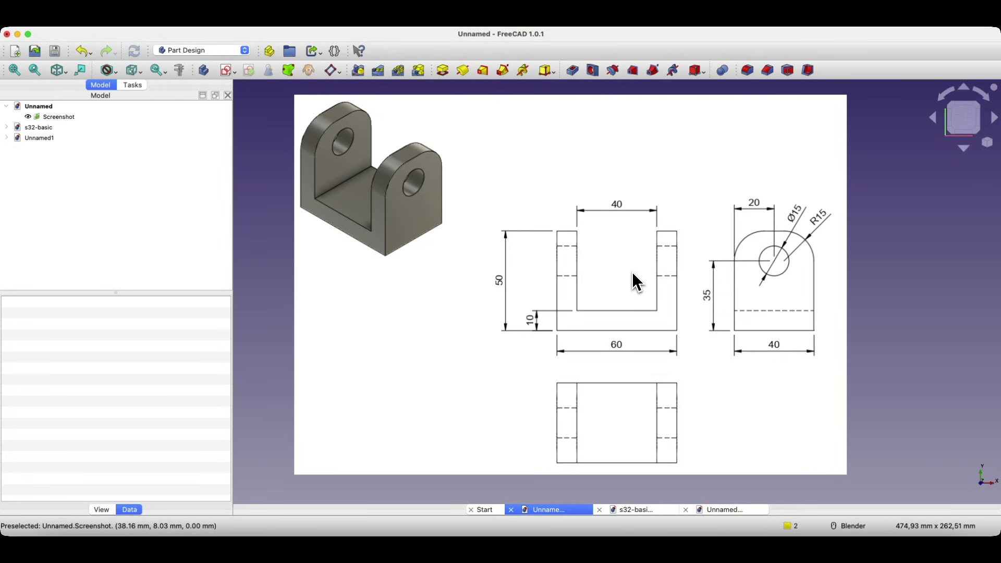
Step: Back in Unnamed1, start a new sketch on the block's front face
{"action": "left_click", "coordinate": [726, 510]}
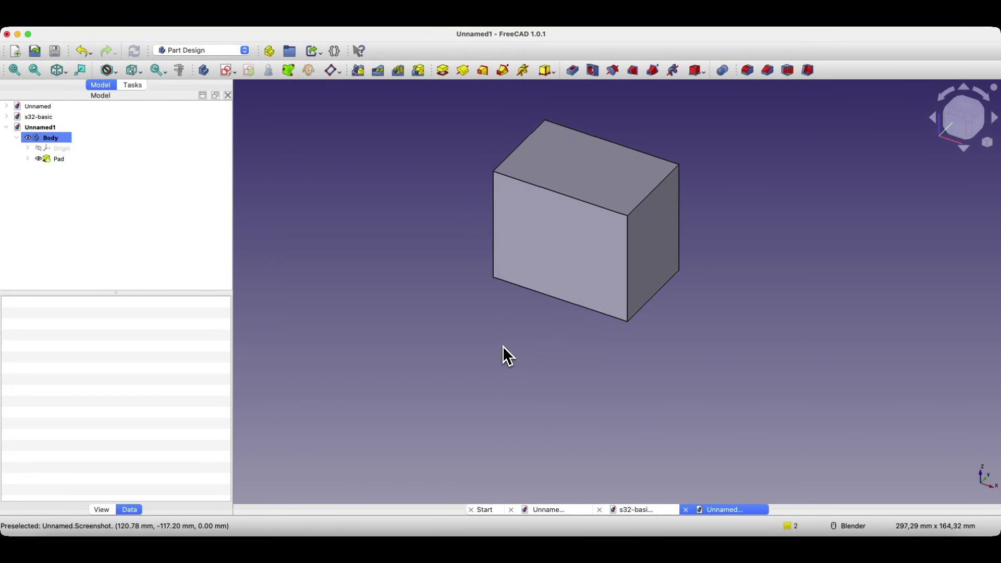
{"action": "left_click", "coordinate": [541, 261]}
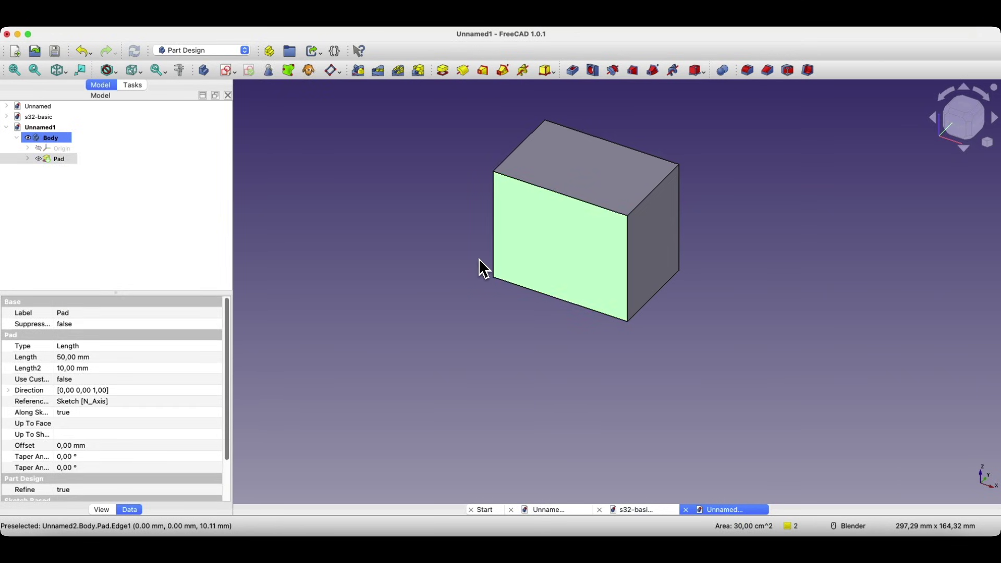
{"action": "left_click", "coordinate": [228, 73]}
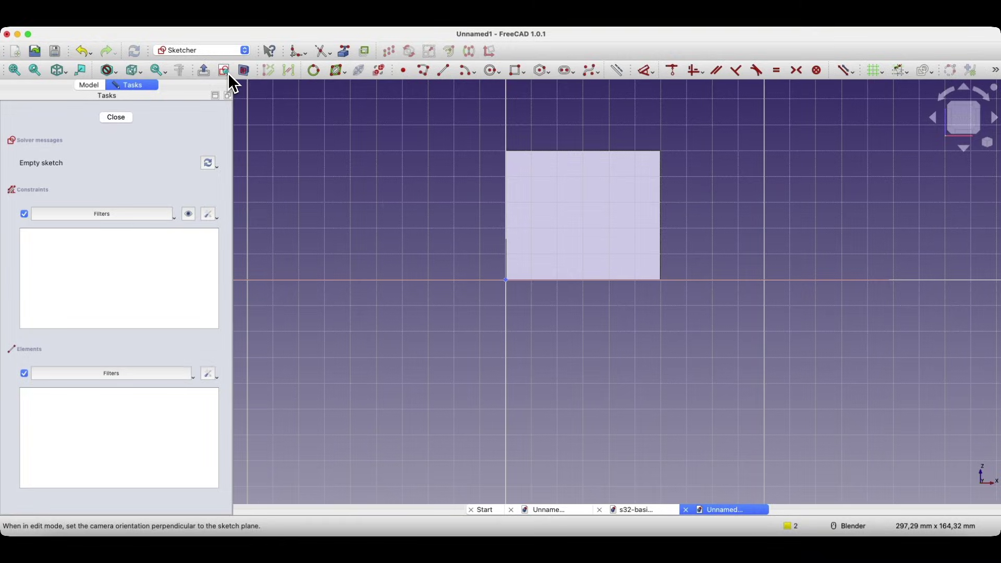
{"action": "left_click", "coordinate": [572, 511]}
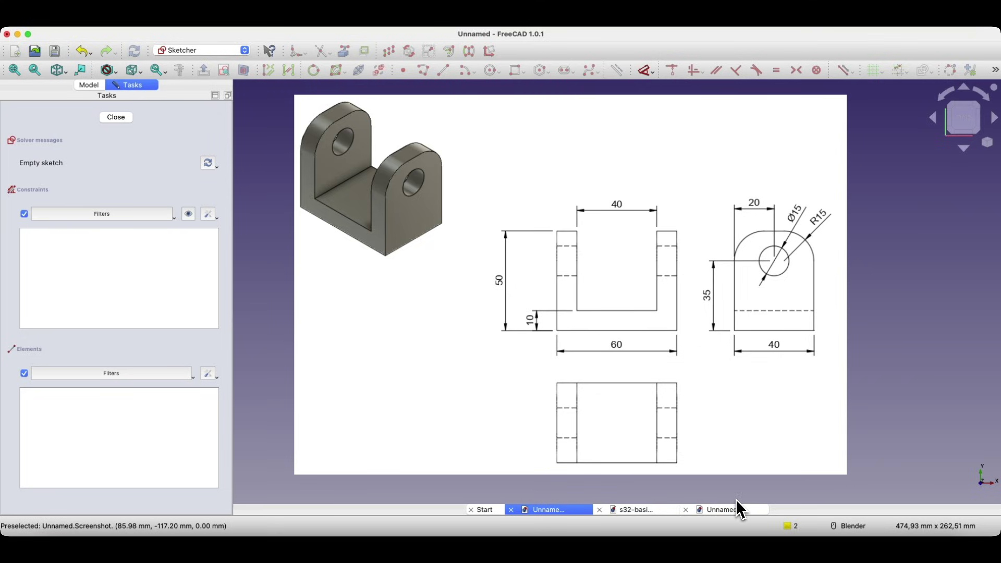
{"action": "left_click", "coordinate": [723, 510]}
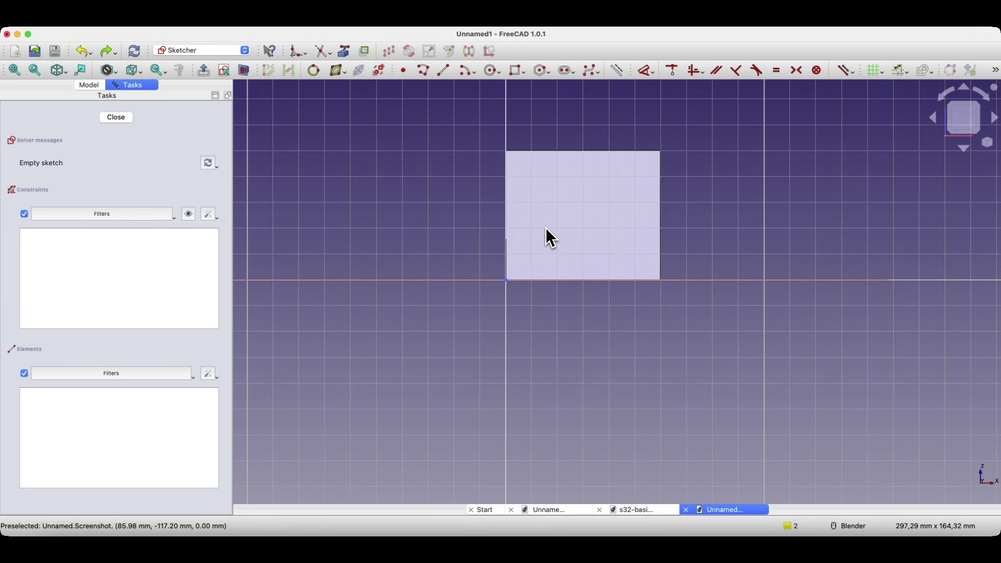
{"action": "left_click", "coordinate": [517, 72]}
Step: Draw a 40 × 40 mm rectangle on the front face
{"action": "left_click", "coordinate": [530, 257]}
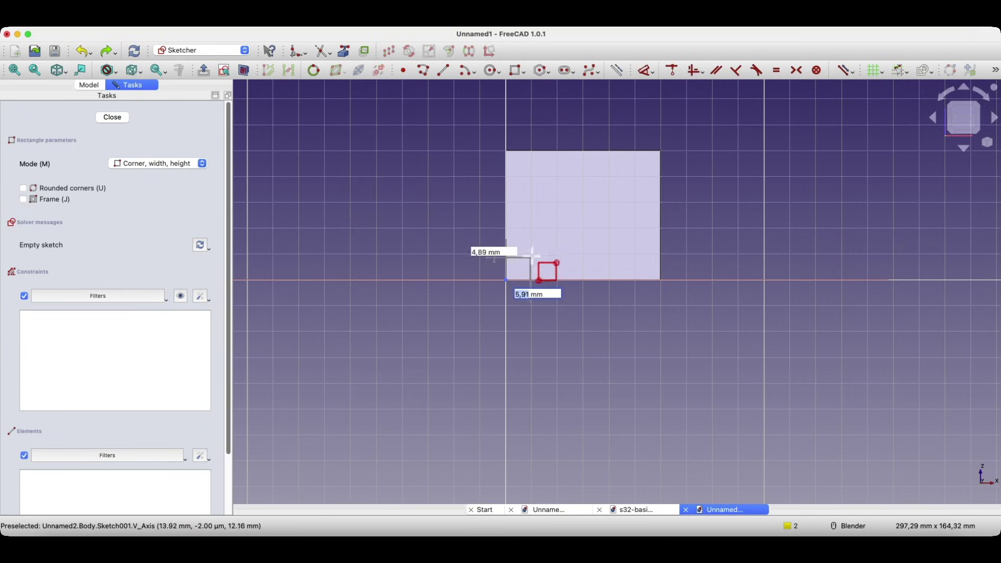
{"action": "type", "text": "40"}
{"action": "key", "text": "Tab"}
{"action": "type", "text": "40"}
{"action": "key", "text": "Return"}
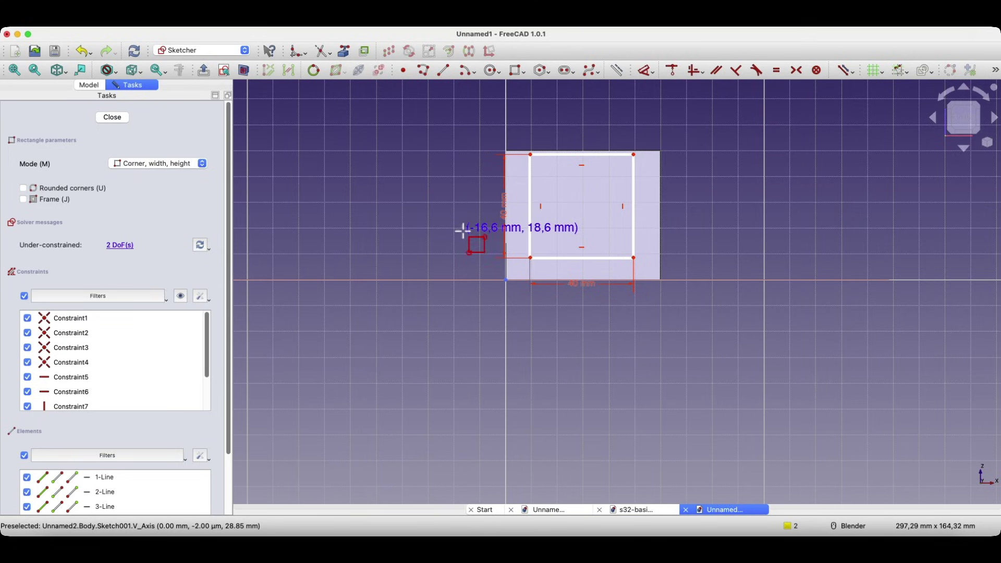
{"action": "key", "text": "Escape"}
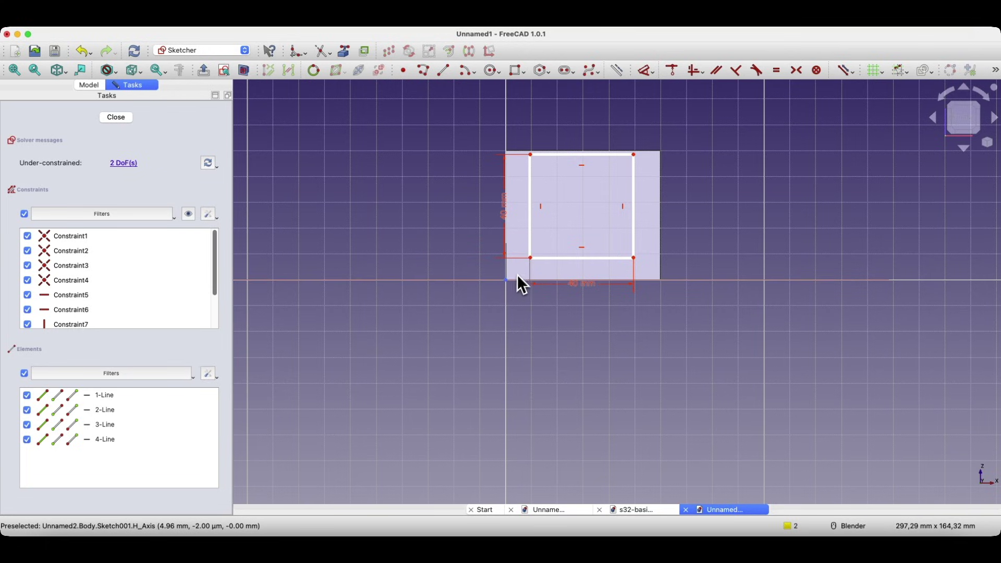
Step: Dimension the rectangle's lower-left corner 10 mm from each axis, then close the sketch
{"action": "left_click", "coordinate": [530, 258]}
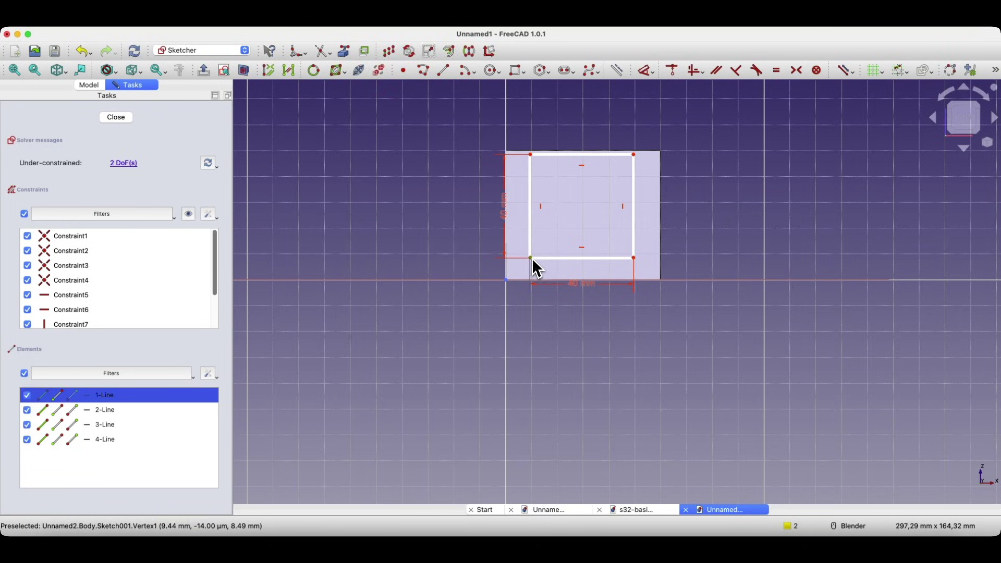
{"action": "left_click", "coordinate": [647, 71]}
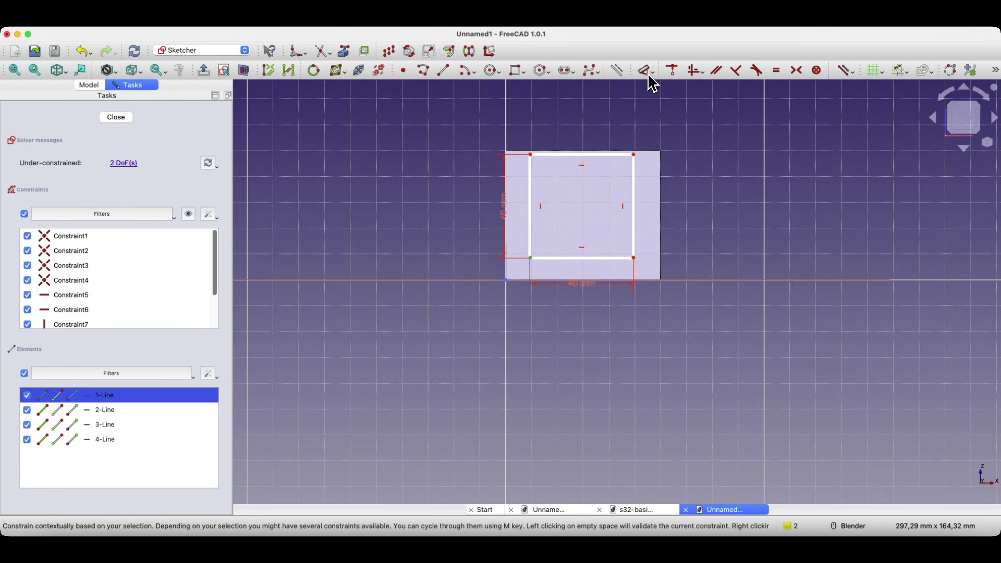
{"action": "left_click", "coordinate": [521, 328]}
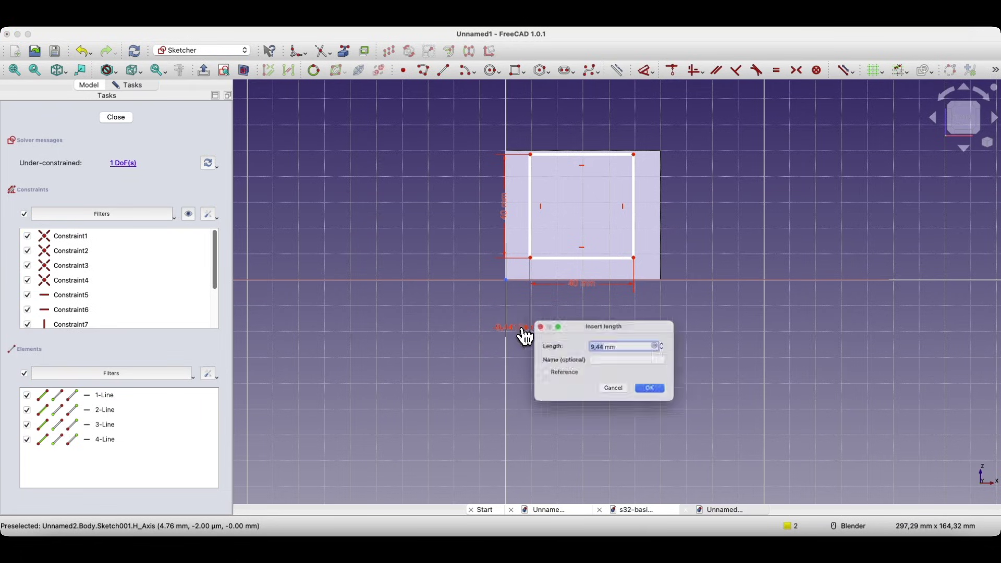
{"action": "type", "text": "10"}
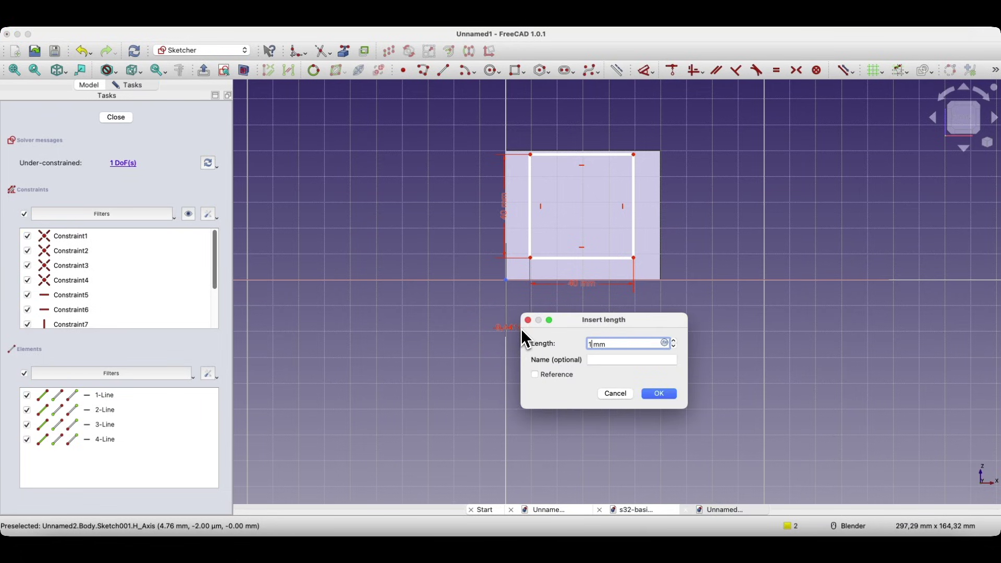
{"action": "key", "text": "Return"}
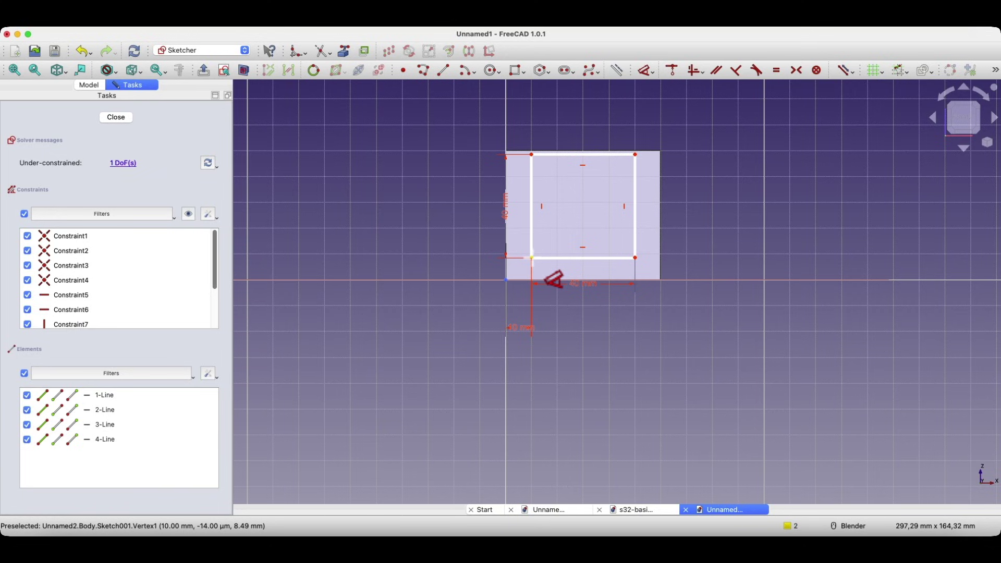
{"action": "left_click", "coordinate": [531, 258]}
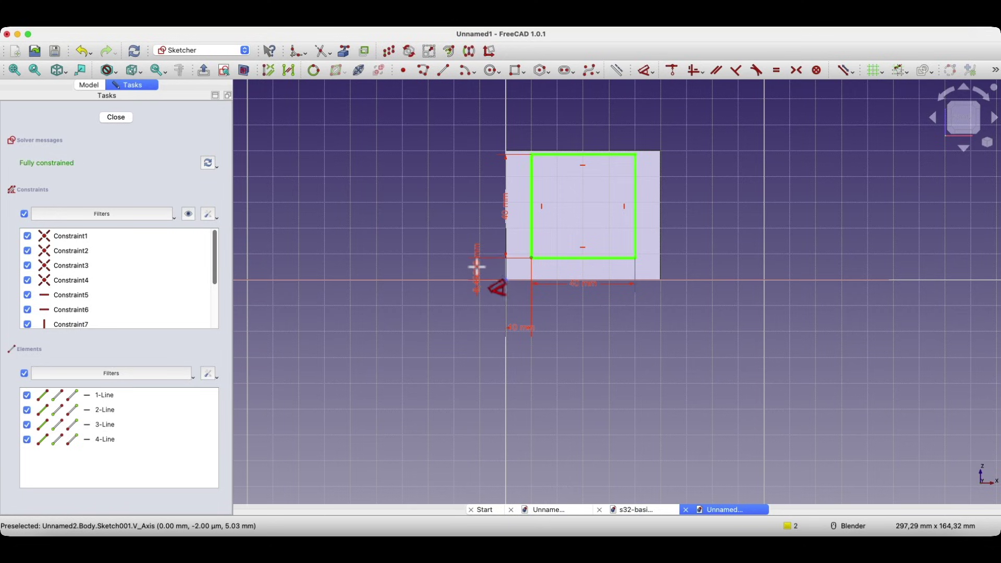
{"action": "left_click", "coordinate": [476, 267]}
{"action": "type", "text": "10"}
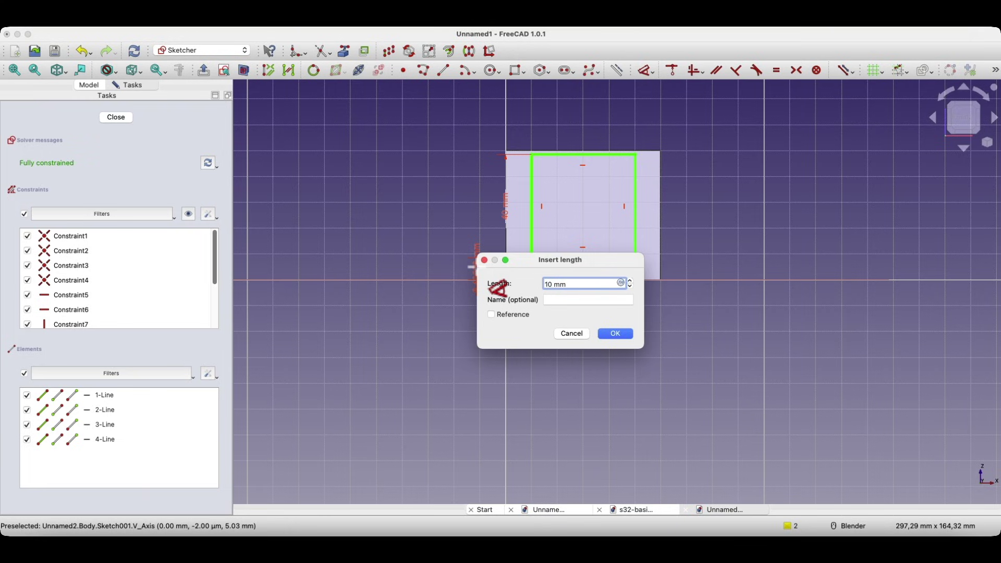
{"action": "key", "text": "Return"}
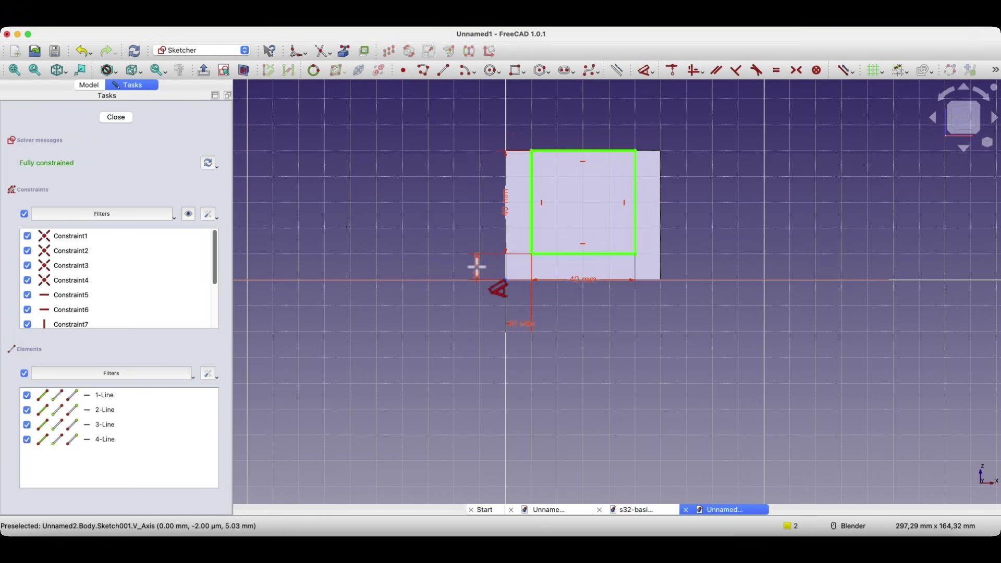
{"action": "left_click", "coordinate": [121, 119]}
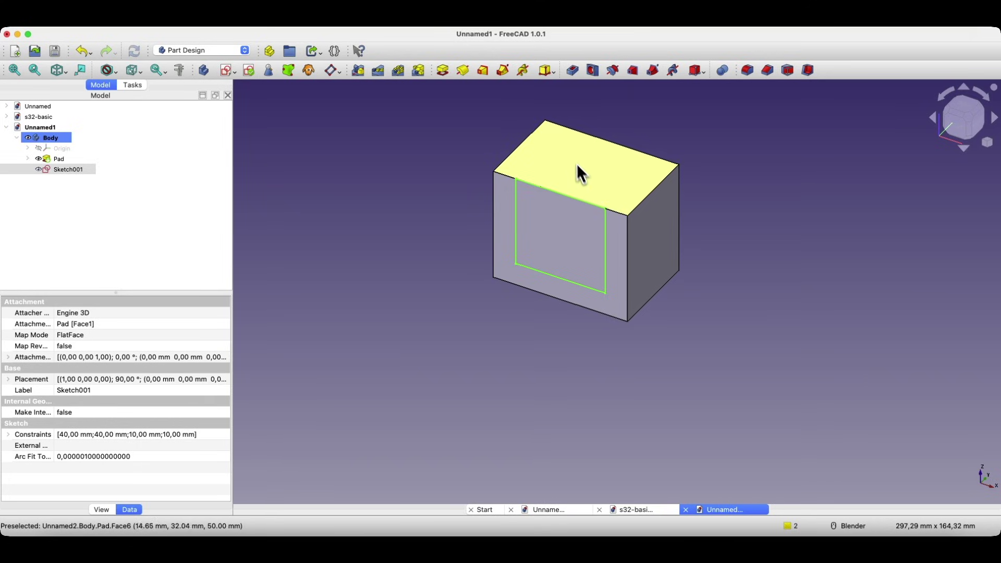
Step: Pocket the rectangle 40 mm deep to form the U-shape, then view the reference drawing
{"action": "left_click", "coordinate": [574, 74]}
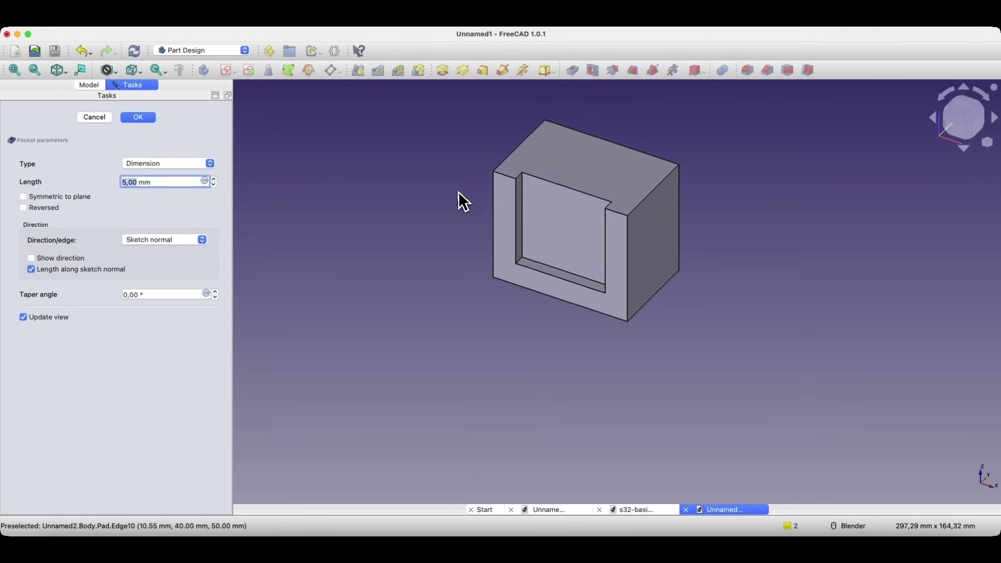
{"action": "scroll", "coordinate": [134, 186], "scroll_direction": "up", "scroll_amount": 1}
{"action": "scroll", "coordinate": [132, 186], "scroll_direction": "up", "scroll_amount": 12}
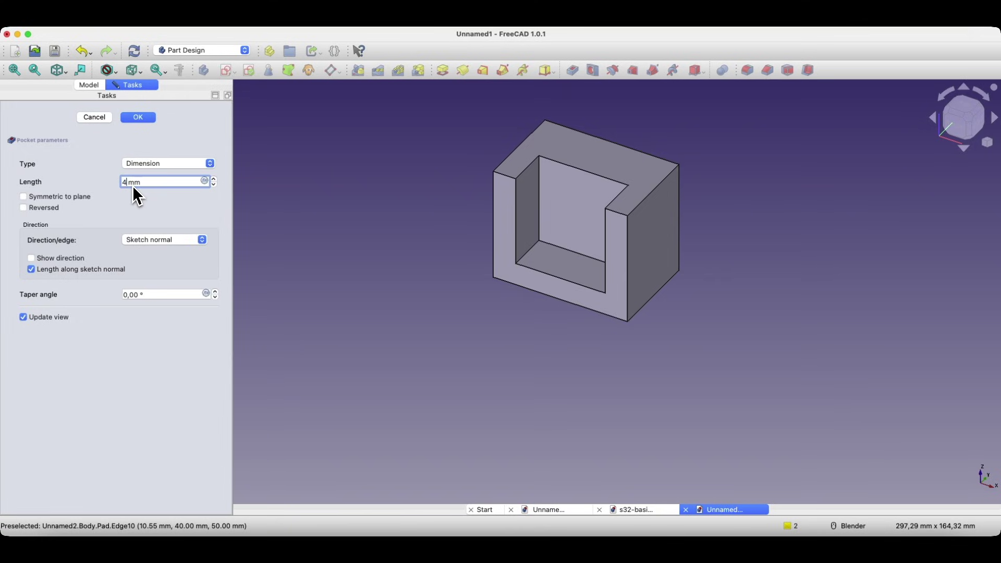
{"action": "key", "text": "Tab"}
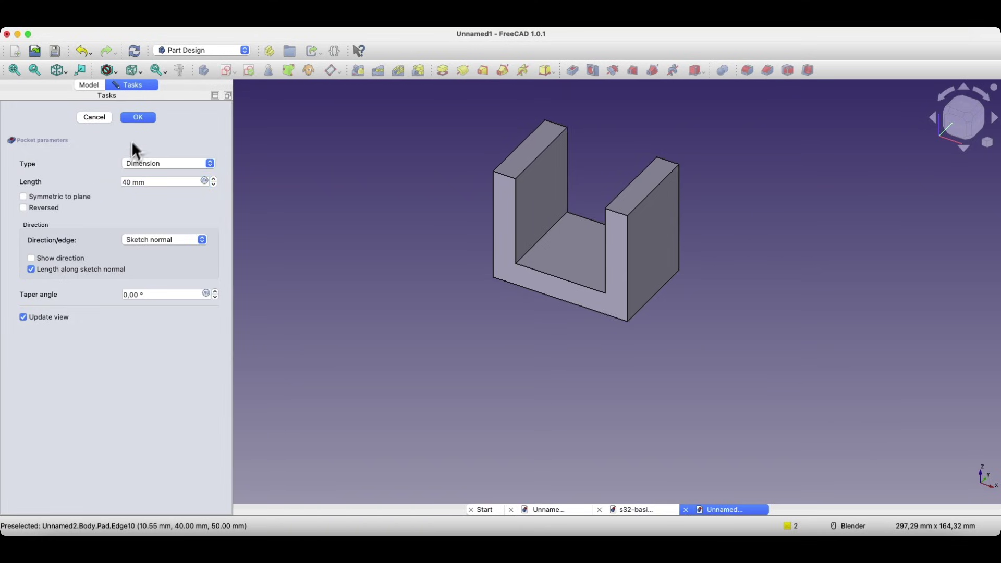
{"action": "left_click", "coordinate": [141, 118]}
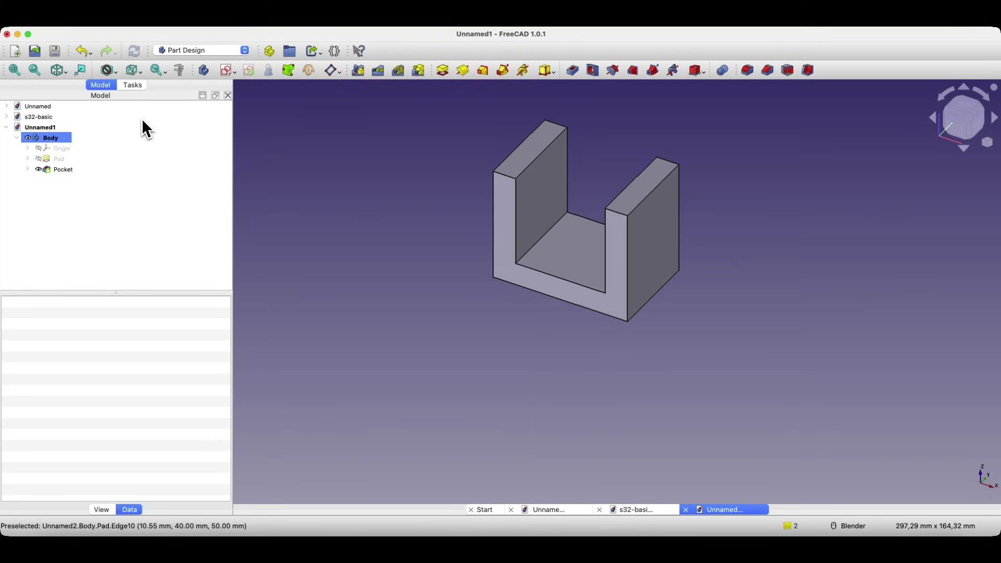
{"action": "left_click", "coordinate": [553, 510]}
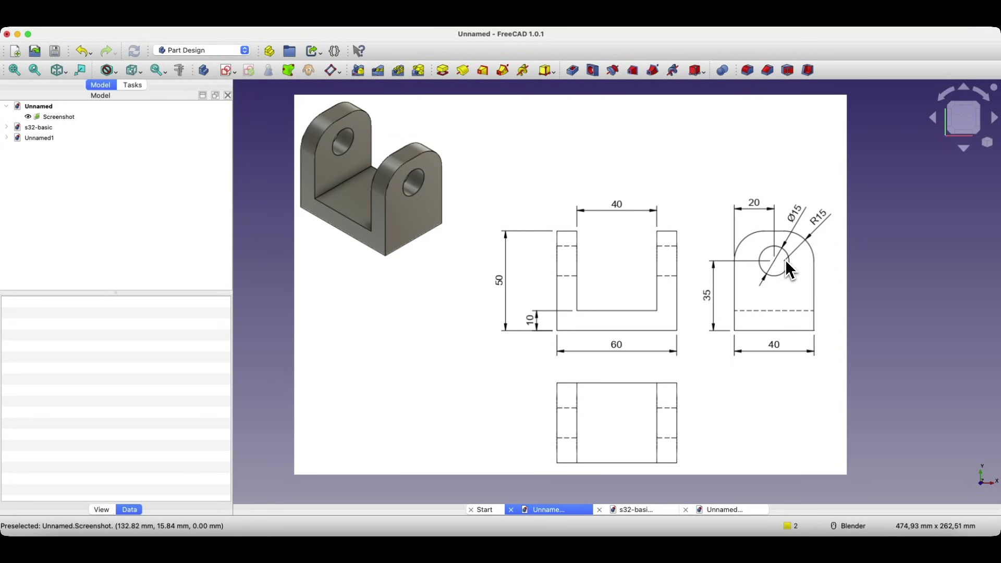
Step: Return to Unnamed1 and select the right upright's outer face
{"action": "left_click", "coordinate": [723, 510]}
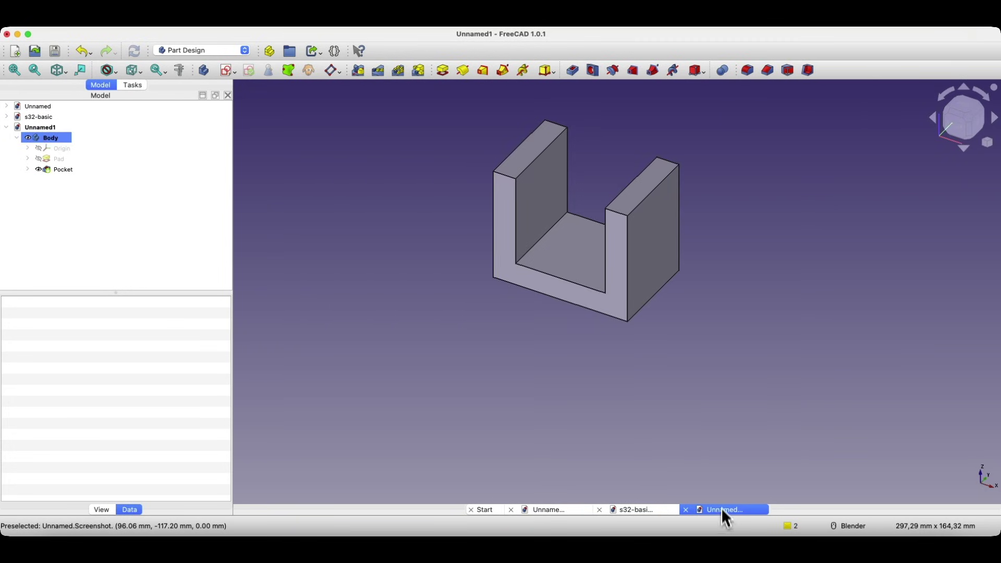
{"action": "left_click", "coordinate": [647, 248]}
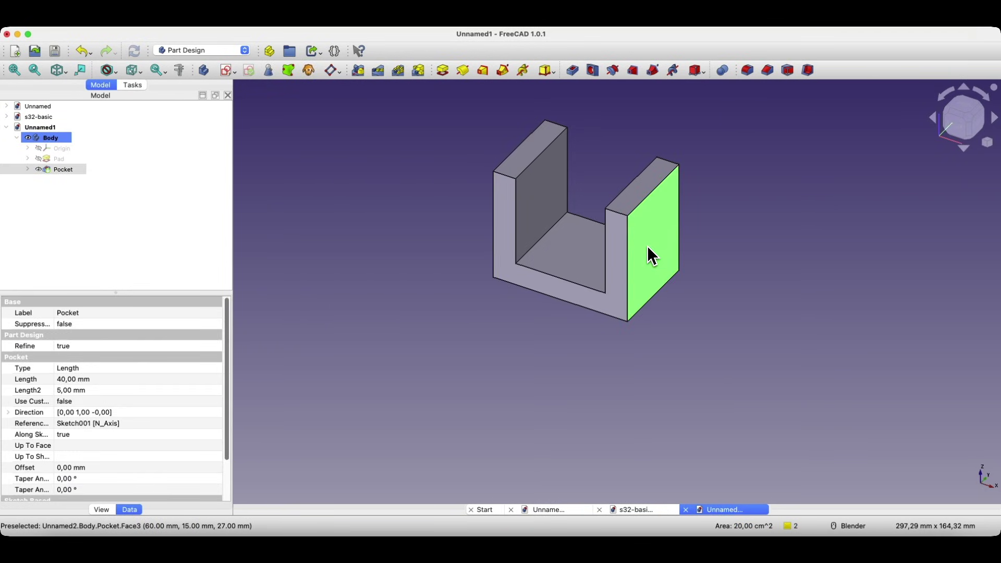
Step: Start a new sketch on the right upright's outer face and draw a Ø15 mm circle
{"action": "left_click", "coordinate": [230, 72]}
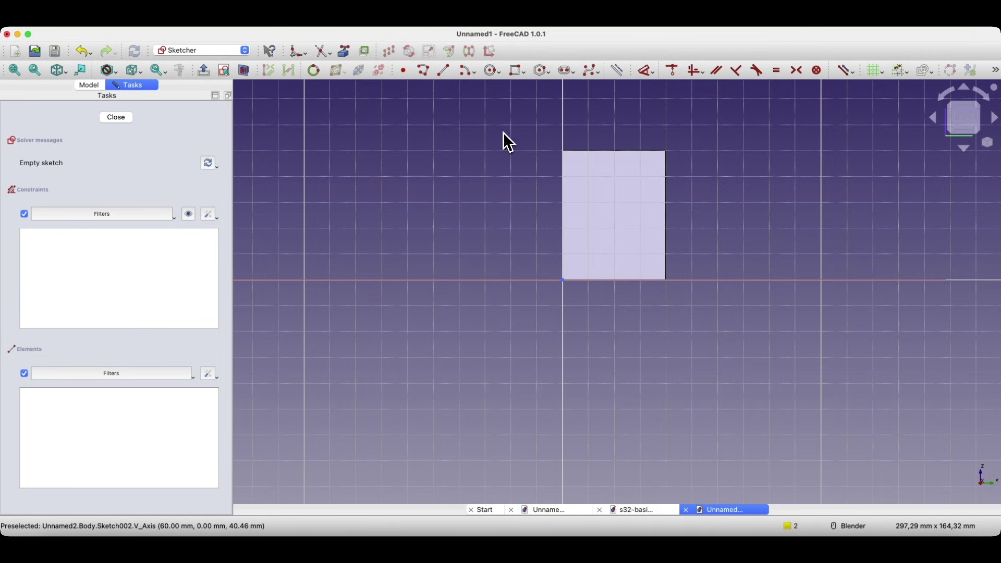
{"action": "left_click", "coordinate": [492, 72]}
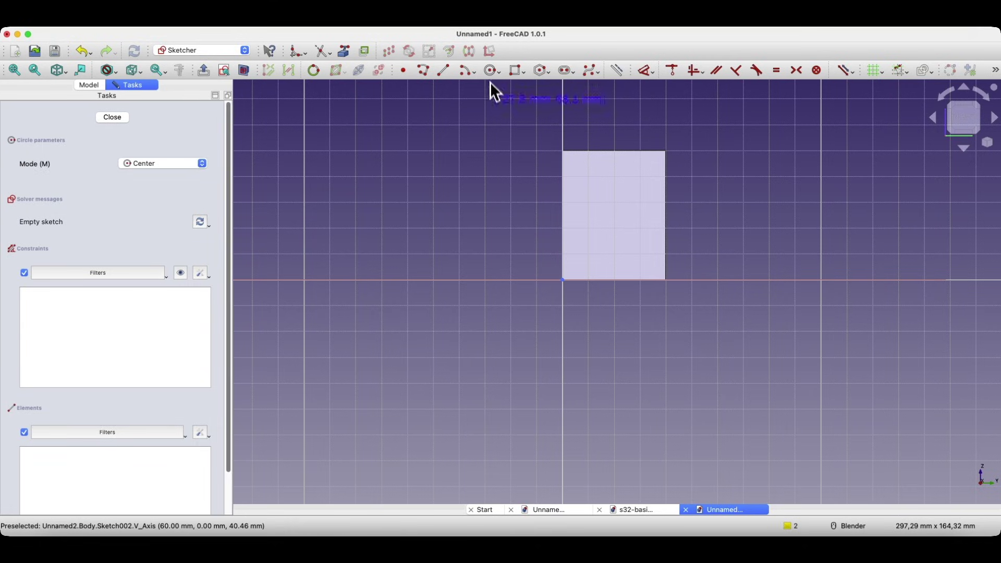
{"action": "left_click", "coordinate": [613, 197]}
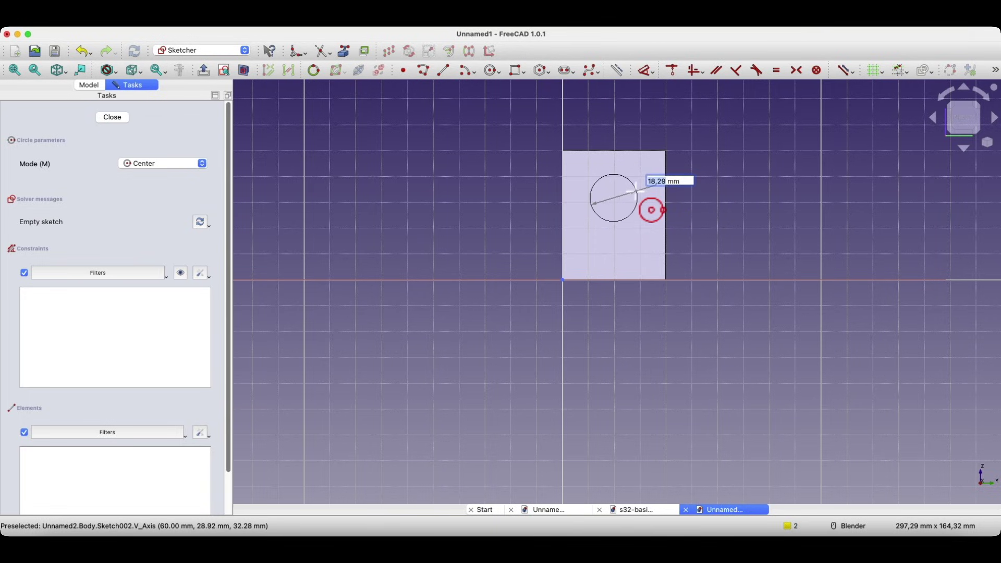
{"action": "type", "text": "15"}
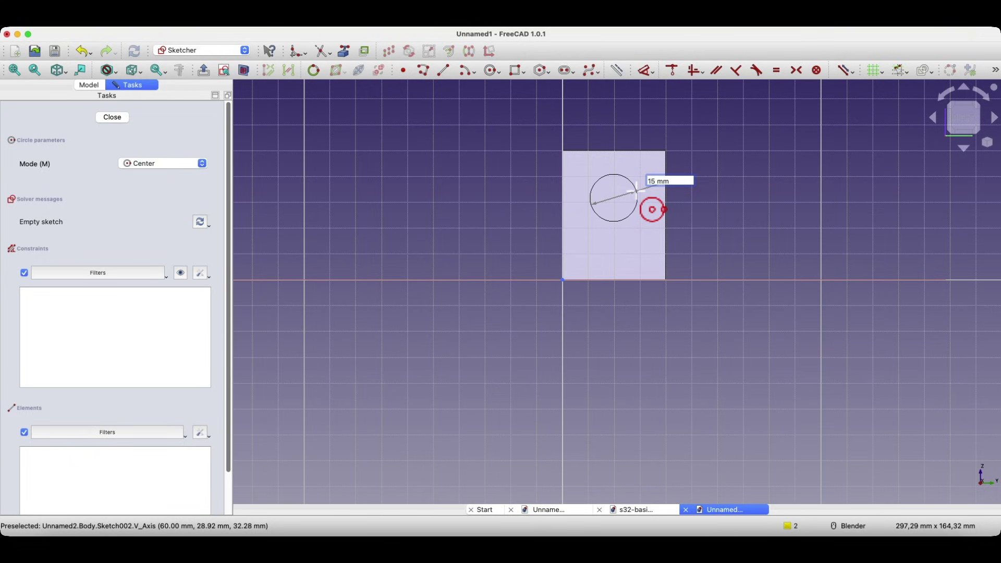
{"action": "key", "text": "Return"}
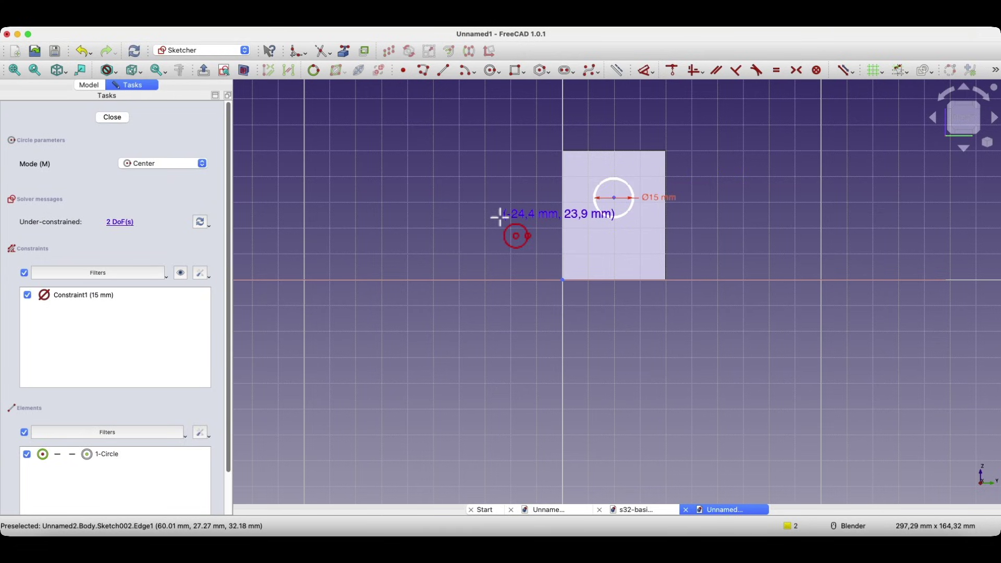
{"action": "key", "text": "Escape"}
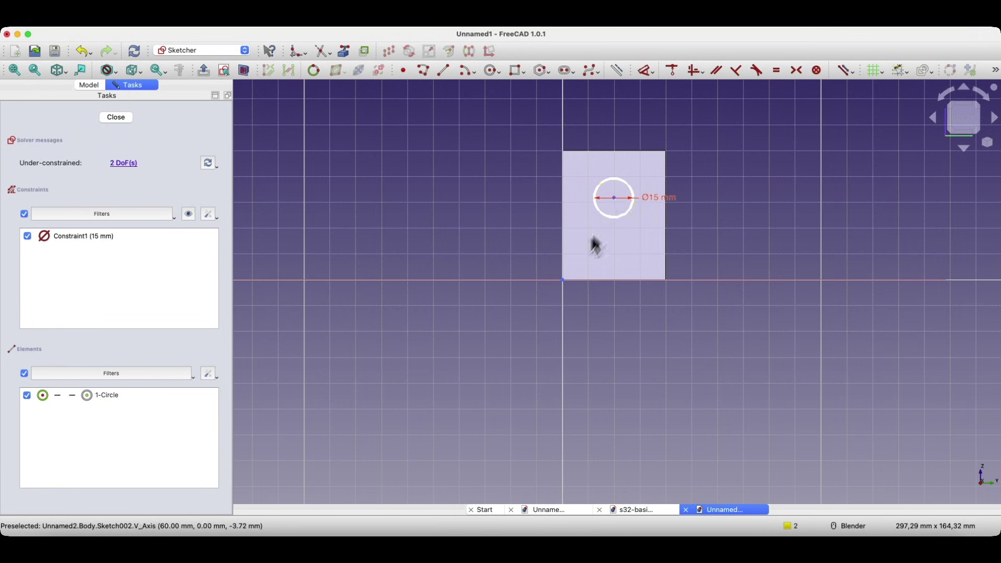
Step: Dimension the circle centre 35 mm above the base and 20 mm from the side, then close the sketch
{"action": "key", "text": "d"}
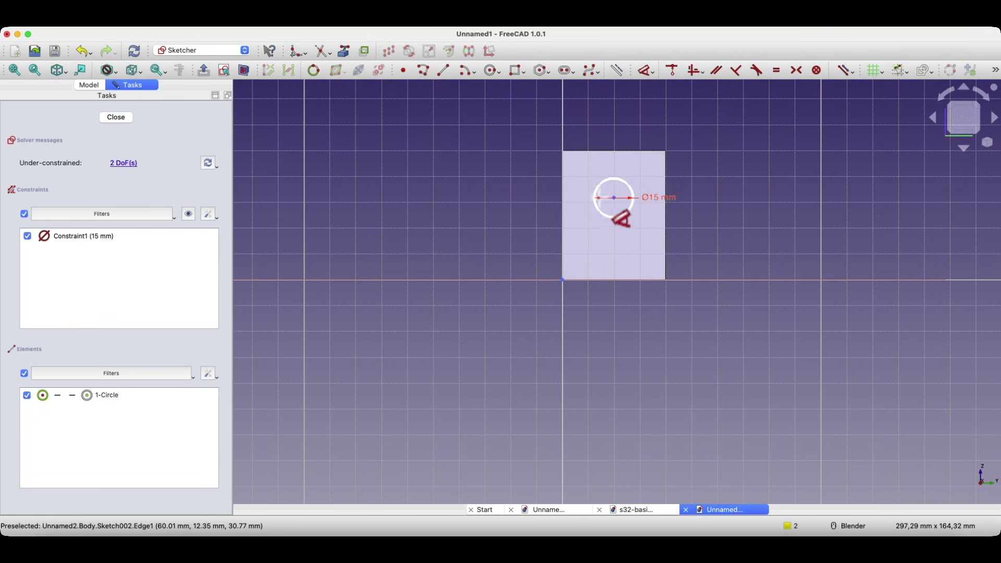
{"action": "left_click", "coordinate": [614, 197]}
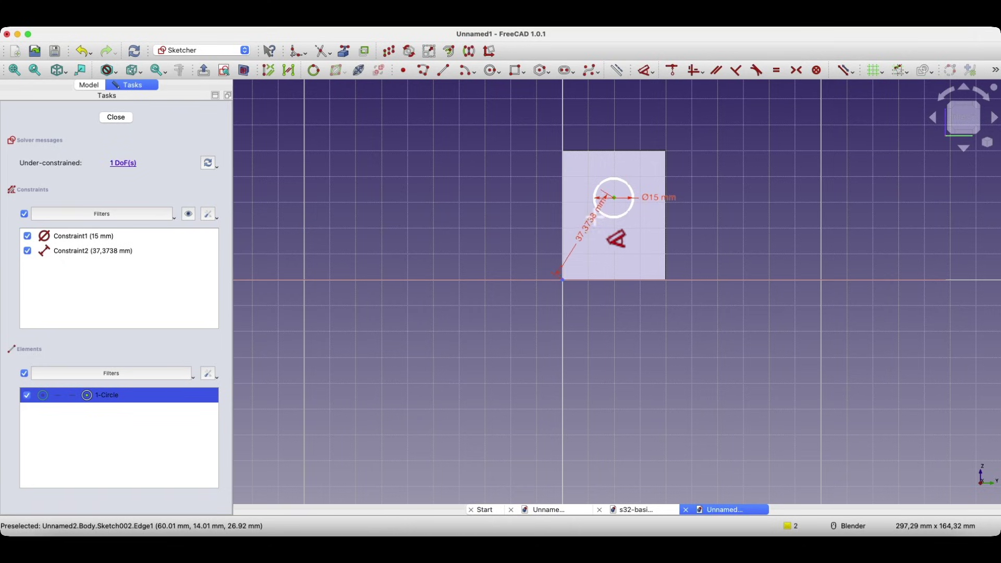
{"action": "left_click", "coordinate": [546, 225]}
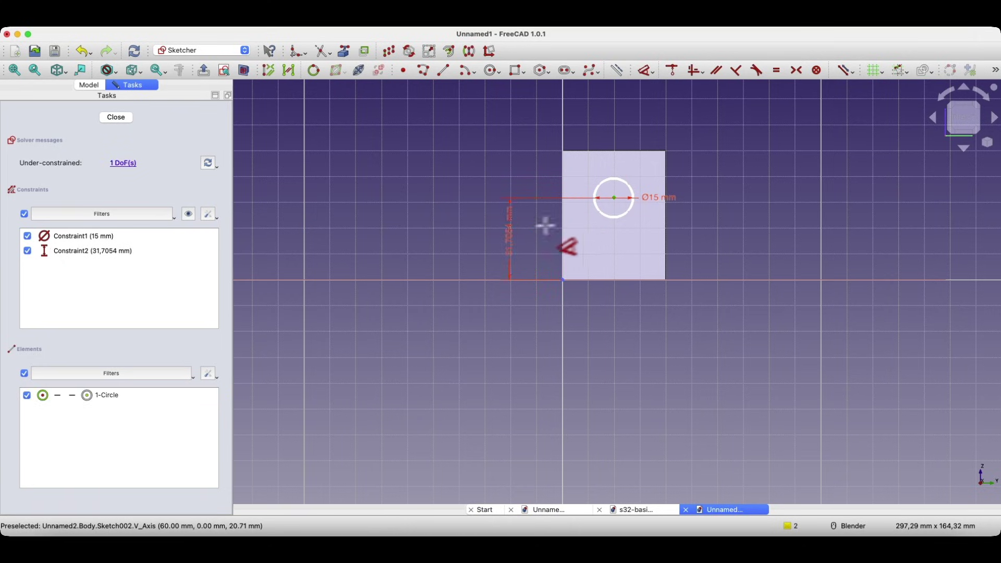
{"action": "left_click", "coordinate": [504, 235]}
{"action": "type", "text": "35"}
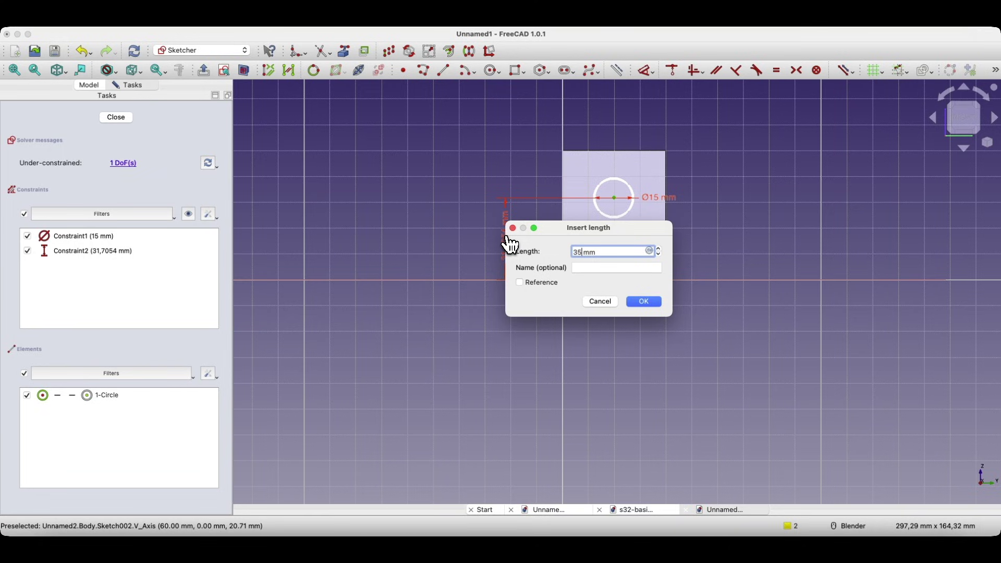
{"action": "type", "text": "5"}
{"action": "key", "text": "Return"}
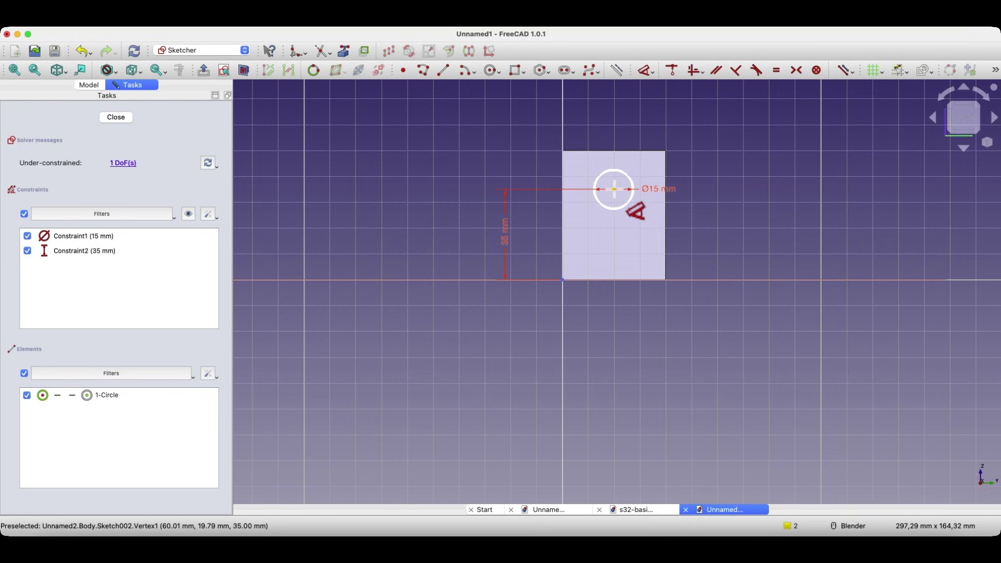
{"action": "left_click", "coordinate": [614, 189]}
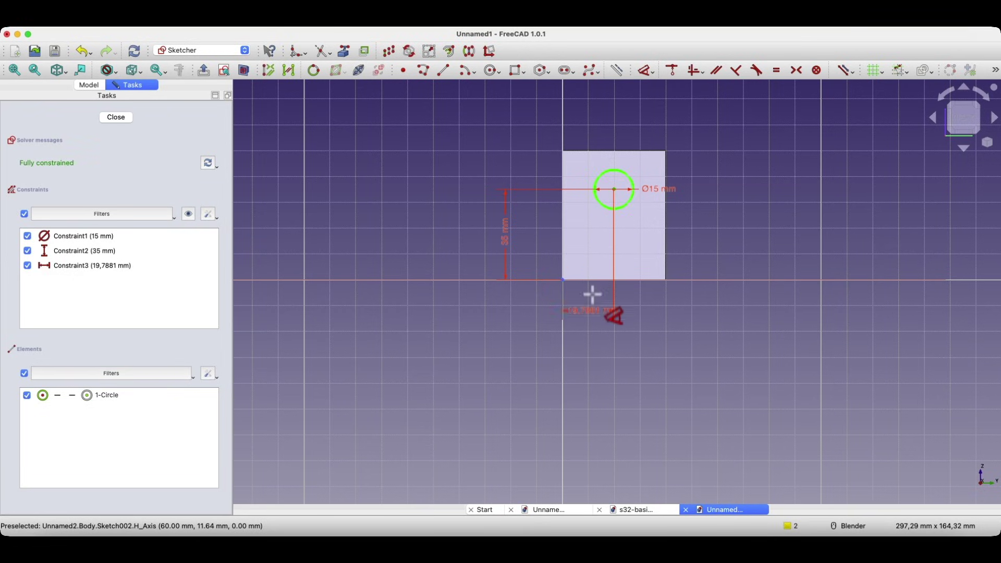
{"action": "left_click", "coordinate": [590, 316]}
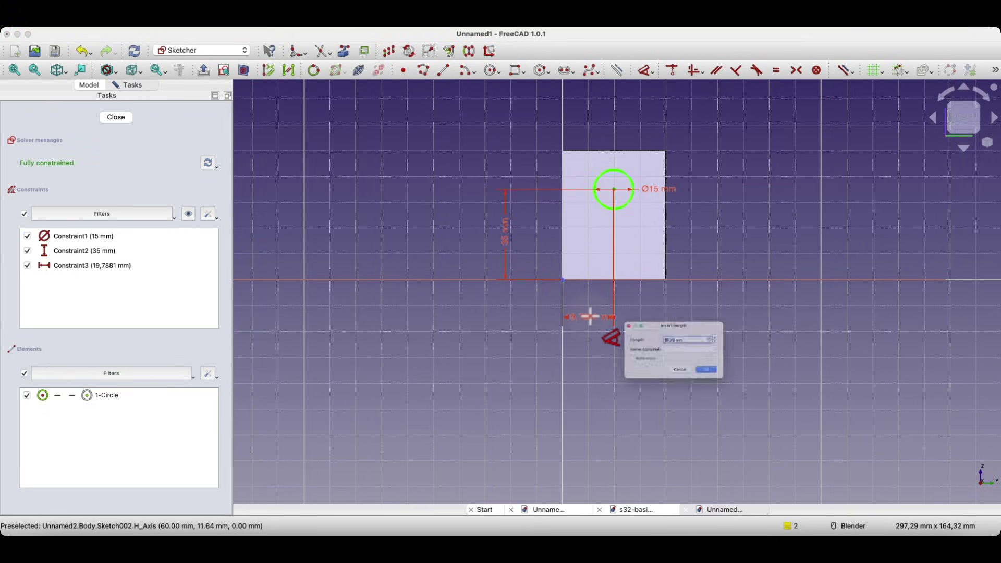
{"action": "type", "text": "20"}
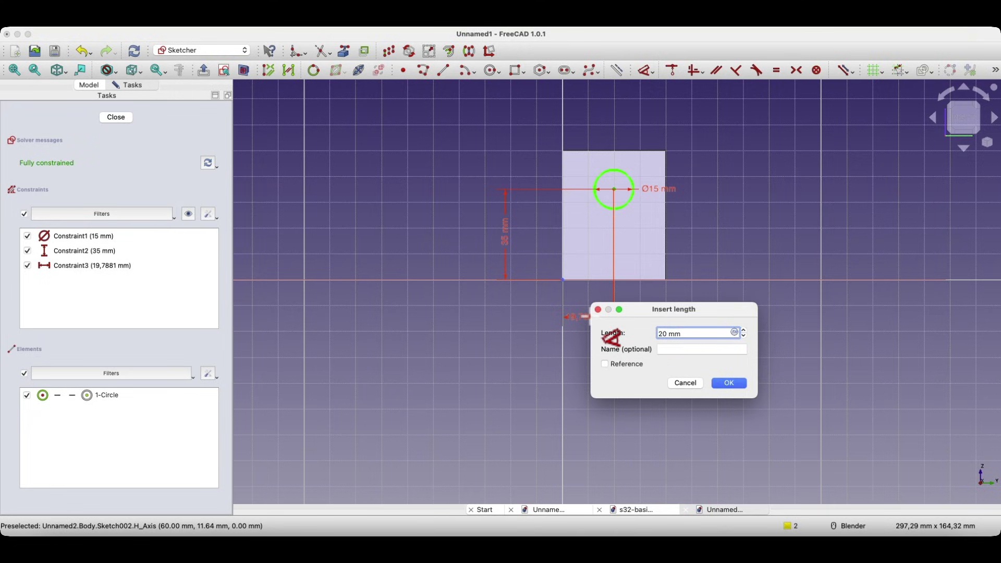
{"action": "key", "text": "Return"}
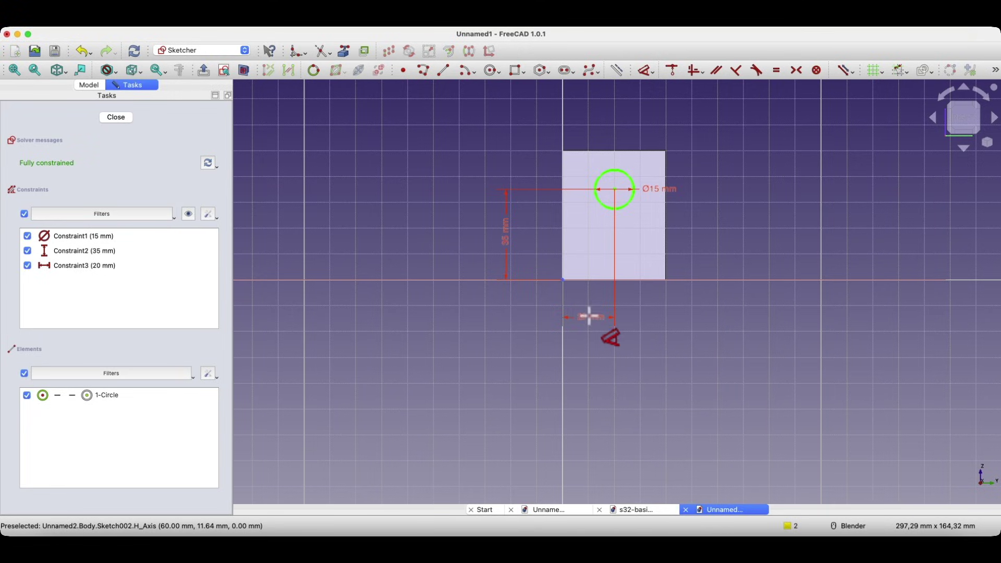
{"action": "left_click", "coordinate": [113, 119]}
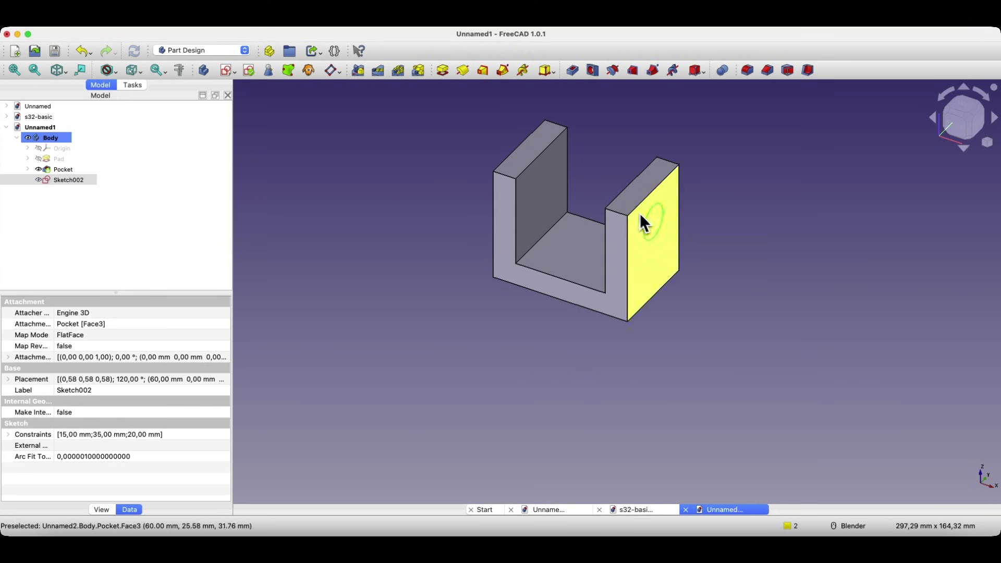
Step: Pocket Sketch002 with type Through all so the Ø15 hole pierces both uprights
{"action": "left_click", "coordinate": [577, 76]}
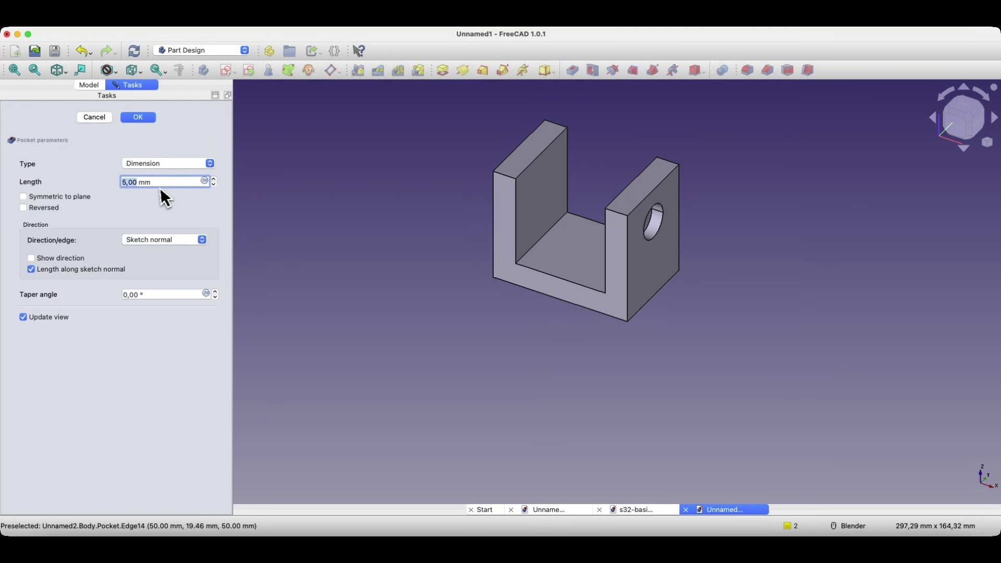
{"action": "scroll", "coordinate": [150, 186], "scroll_direction": "up", "scroll_amount": 18}
{"action": "scroll", "coordinate": [148, 186], "scroll_direction": "up", "scroll_amount": 1}
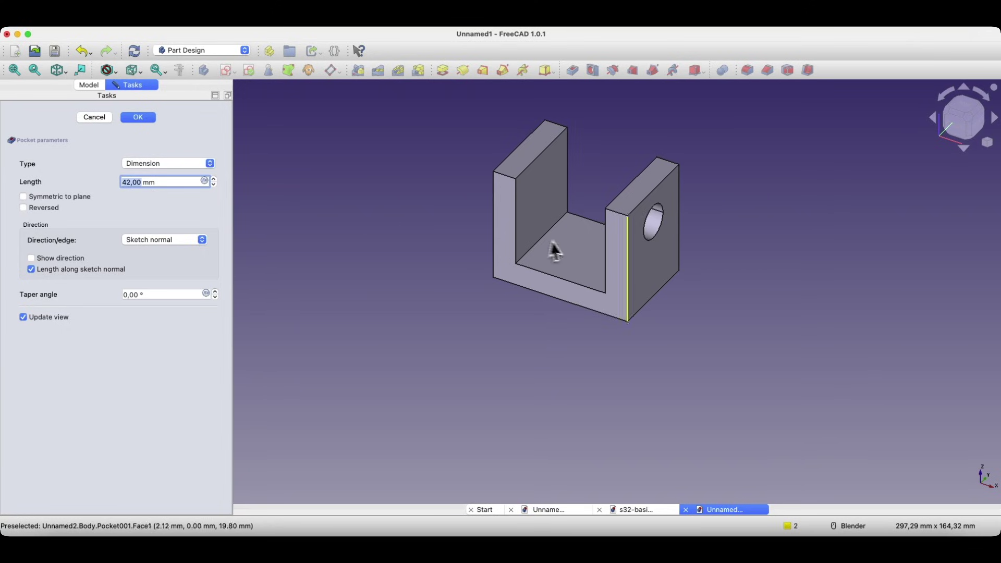
{"action": "scroll", "coordinate": [141, 186], "scroll_direction": "up", "scroll_amount": 12}
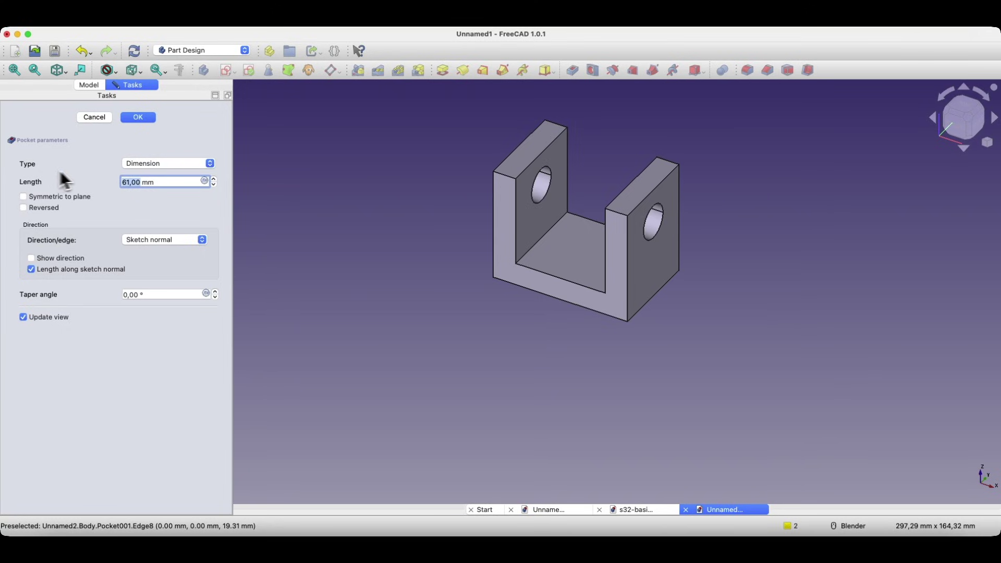
{"action": "left_click", "coordinate": [144, 166]}
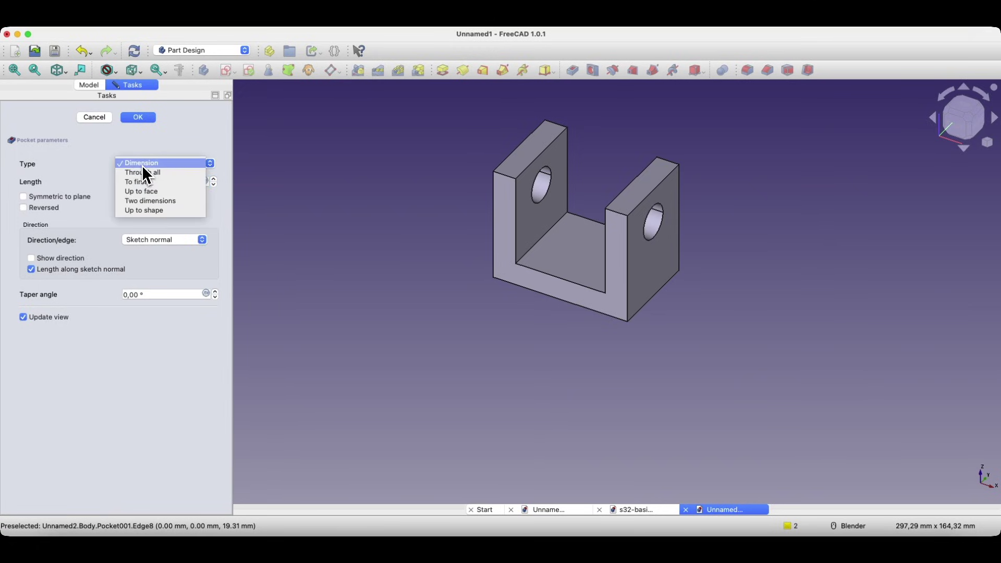
{"action": "left_click", "coordinate": [163, 176]}
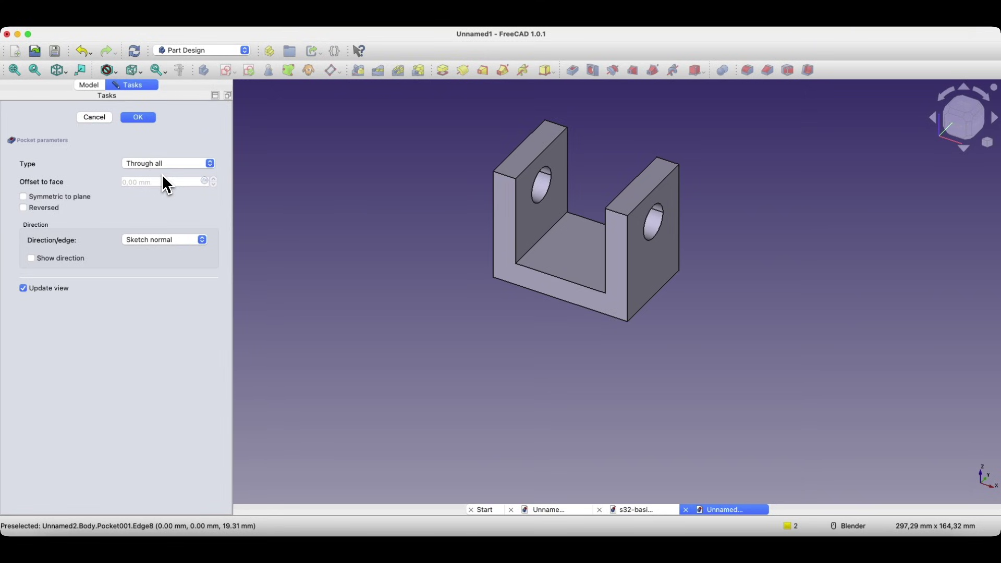
{"action": "mouse_move", "coordinate": [389, 290]}
{"action": "middle_mouse_down"}
{"action": "mouse_move", "coordinate": [447, 279]}
{"action": "mouse_move", "coordinate": [522, 289]}
{"action": "mouse_move", "coordinate": [391, 272]}
{"action": "middle_mouse_up"}
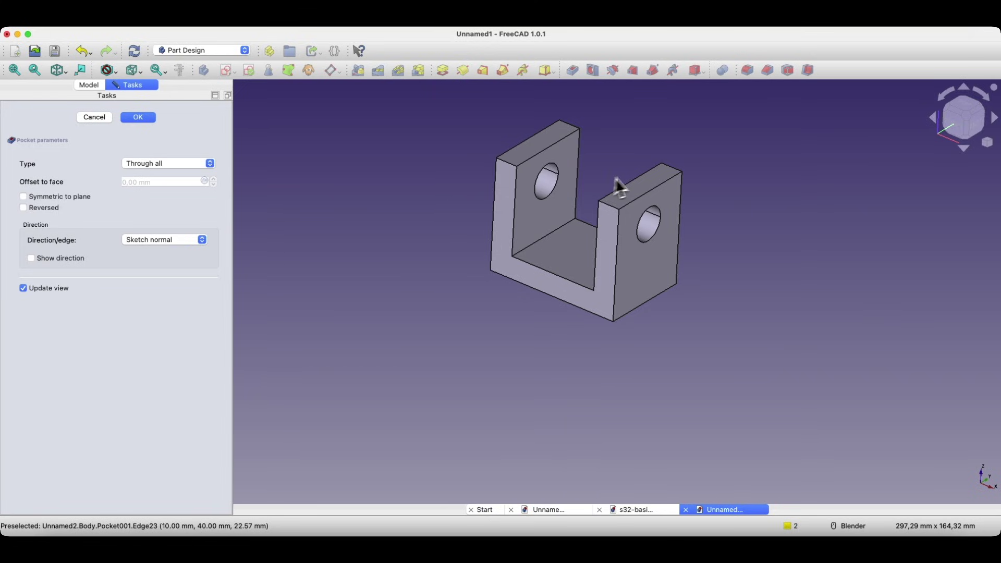
{"action": "middle_click_drag", "start_coordinate": [509, 319], "coordinate": [532, 302]}
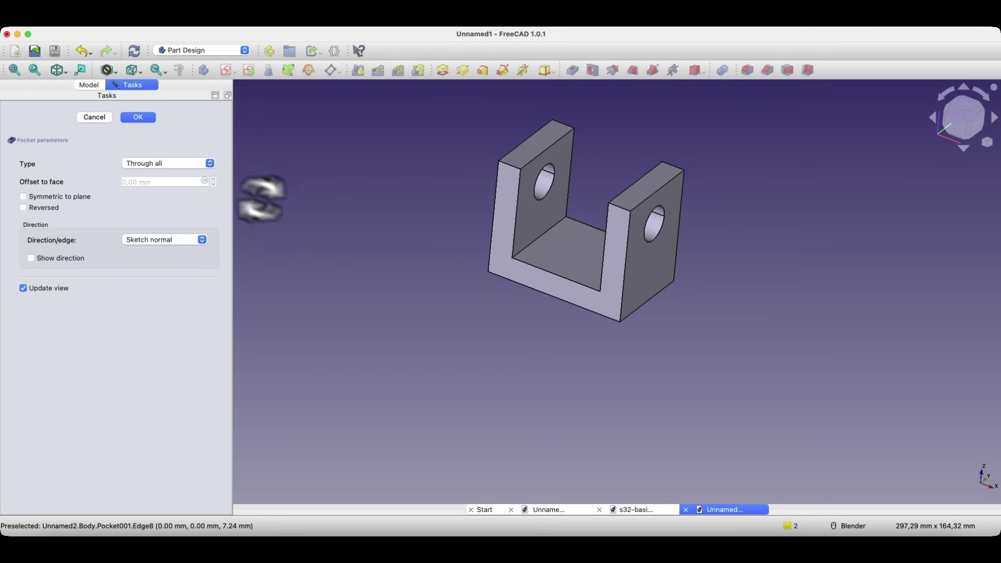
{"action": "left_click", "coordinate": [146, 122]}
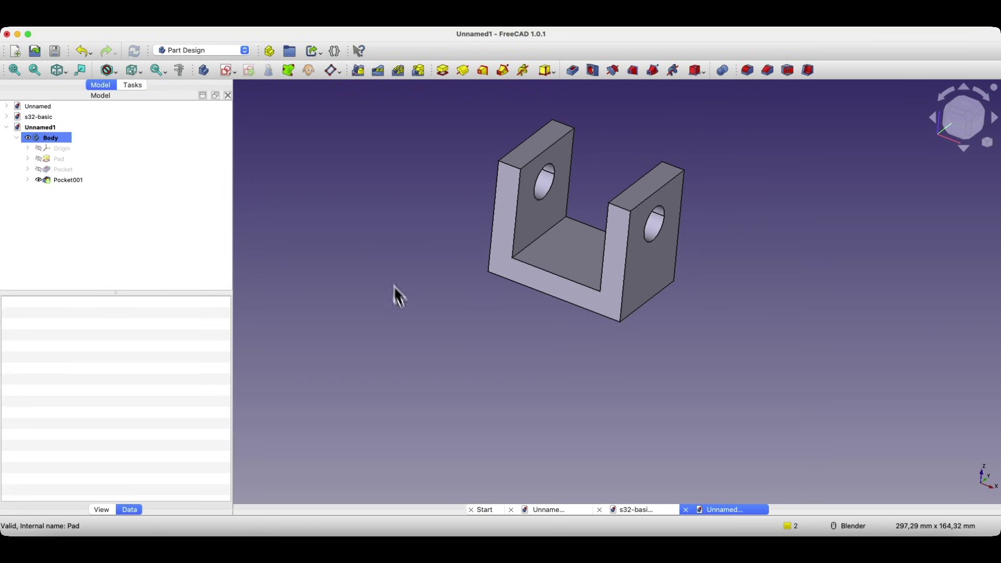
{"action": "left_click", "coordinate": [574, 510]}
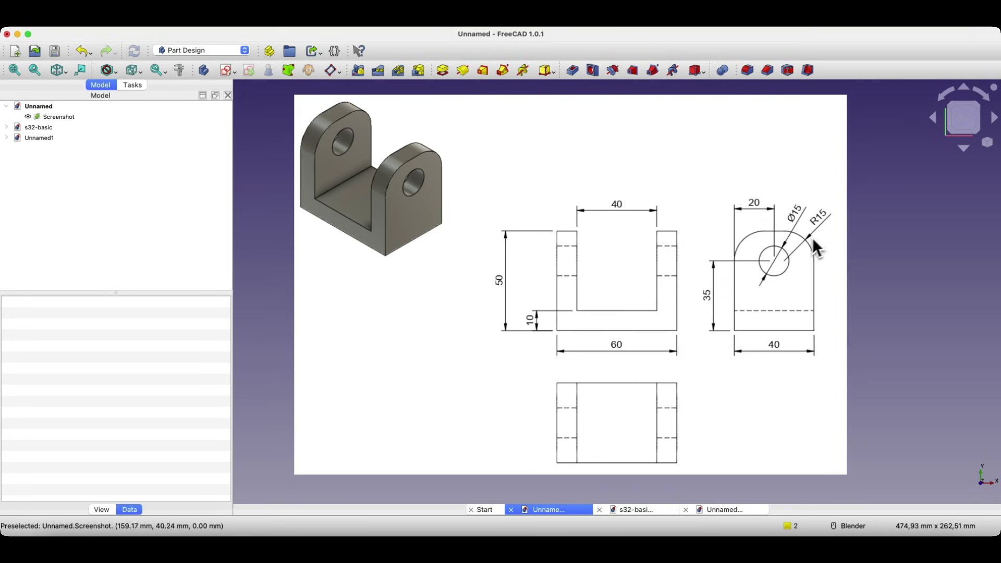
{"action": "left_click", "coordinate": [724, 510]}
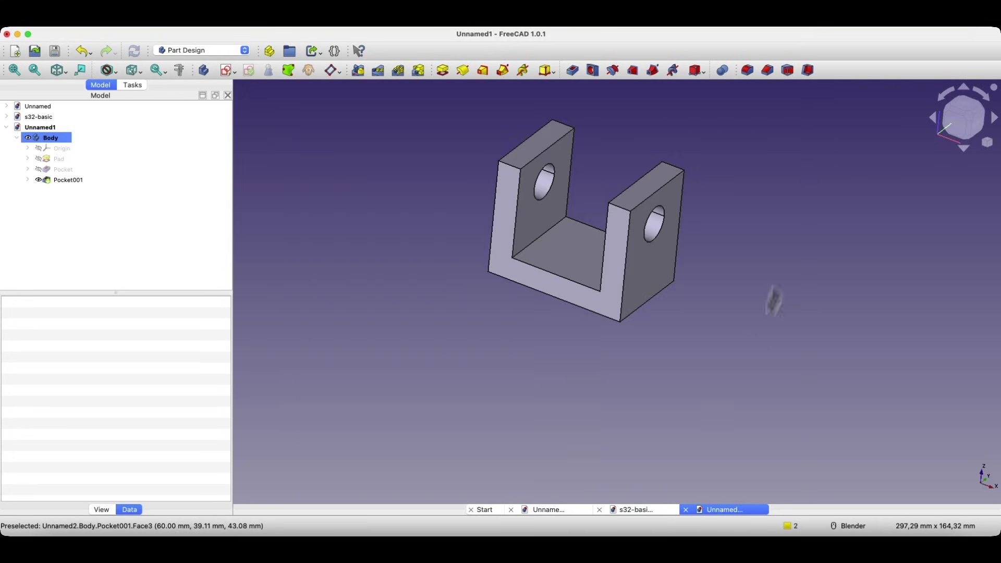
{"action": "left_click", "coordinate": [750, 76]}
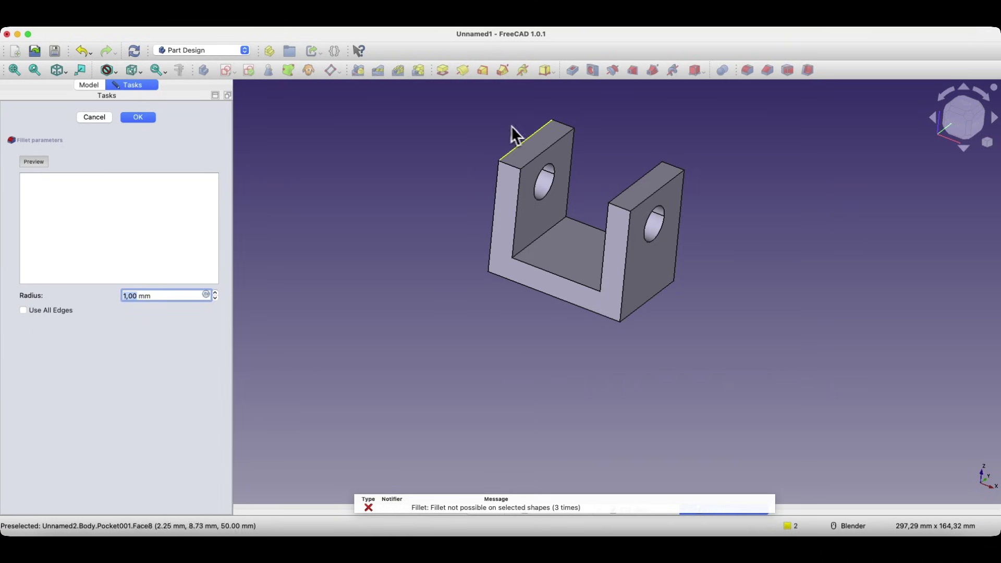
Step: Fillet the four top edges of both uprights with a 15 mm radius
{"action": "left_click", "coordinate": [511, 166]}
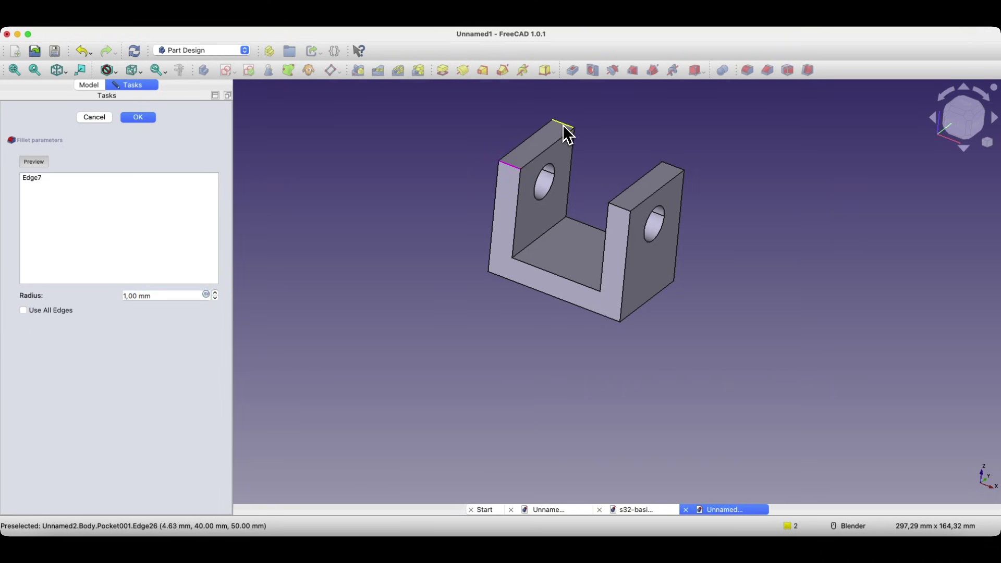
{"action": "left_click", "coordinate": [618, 206]}
{"action": "middle_click_drag", "start_coordinate": [664, 246], "coordinate": [569, 320]}
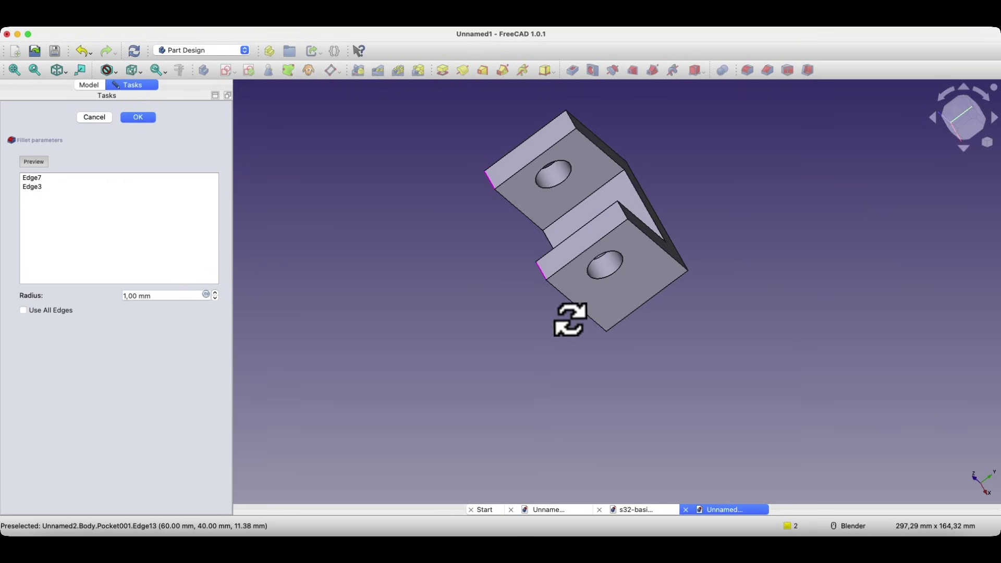
{"action": "left_click", "coordinate": [624, 210]}
{"action": "left_click", "coordinate": [571, 122]}
{"action": "left_click", "coordinate": [127, 295]}
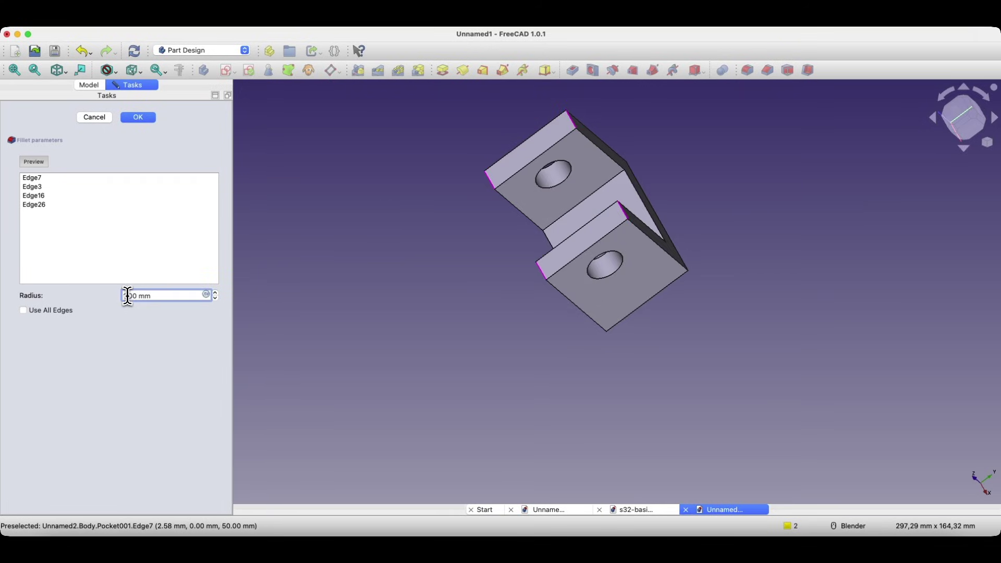
{"action": "type", "text": "5"}
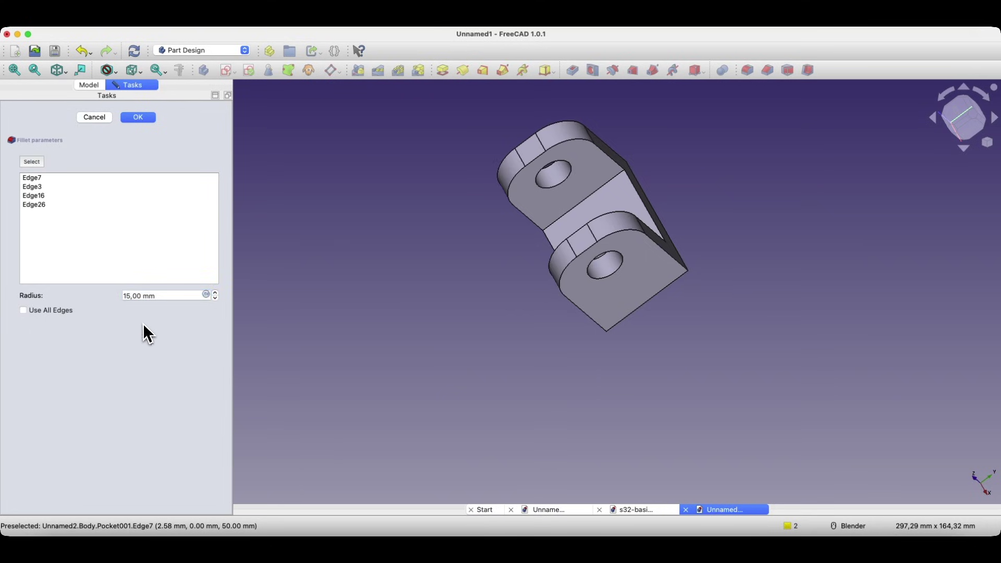
{"action": "left_click", "coordinate": [142, 118]}
{"action": "middle_click_drag", "start_coordinate": [475, 379], "coordinate": [551, 324]}
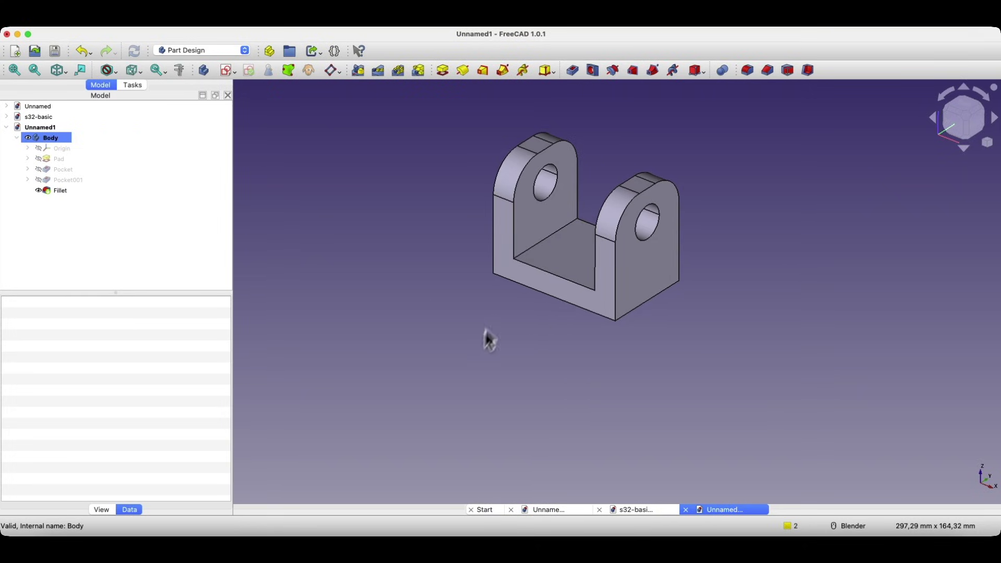